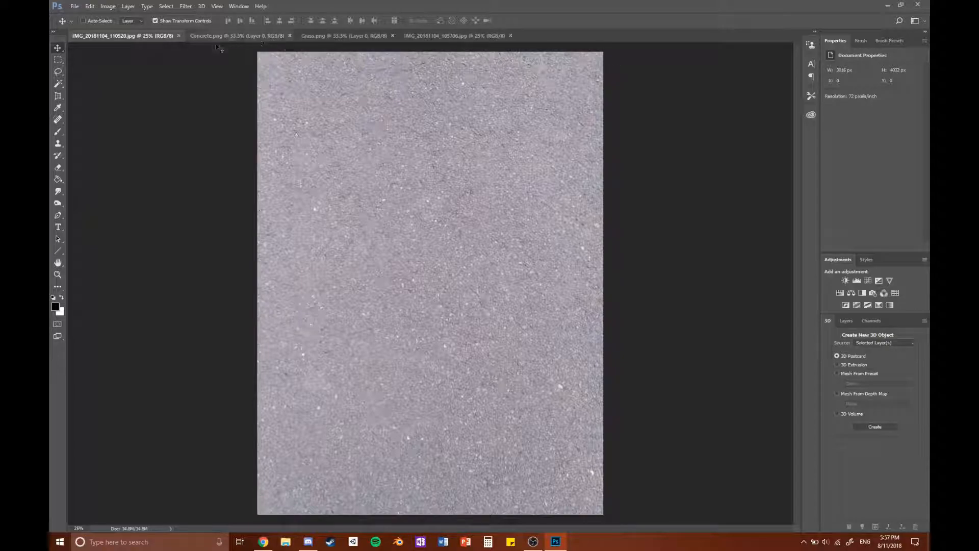
Compare the source grass photo IMG_20181104_105706.jpg with the finished Concrete.png and Grass.png textures.
{"action": "left_click", "coordinate": [423, 36]}
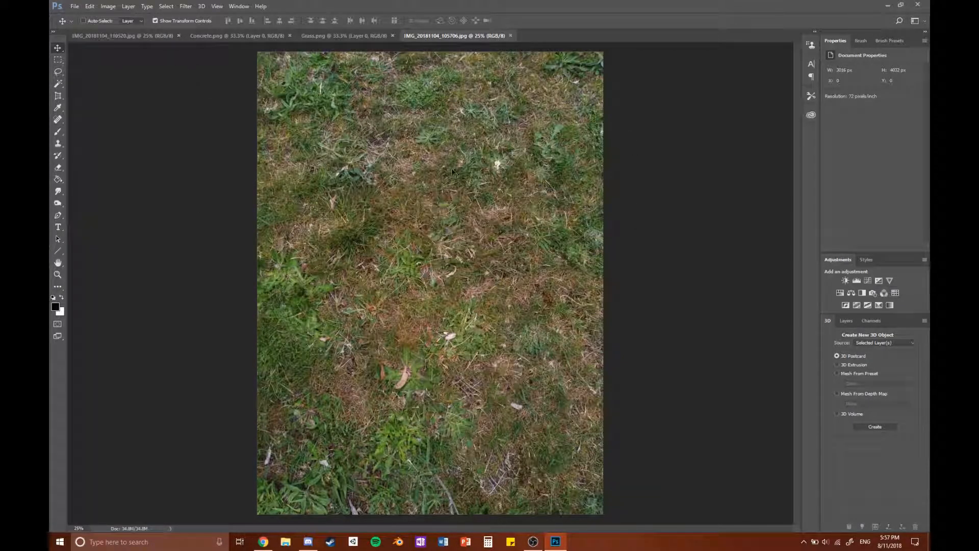
{"action": "left_click", "coordinate": [229, 36]}
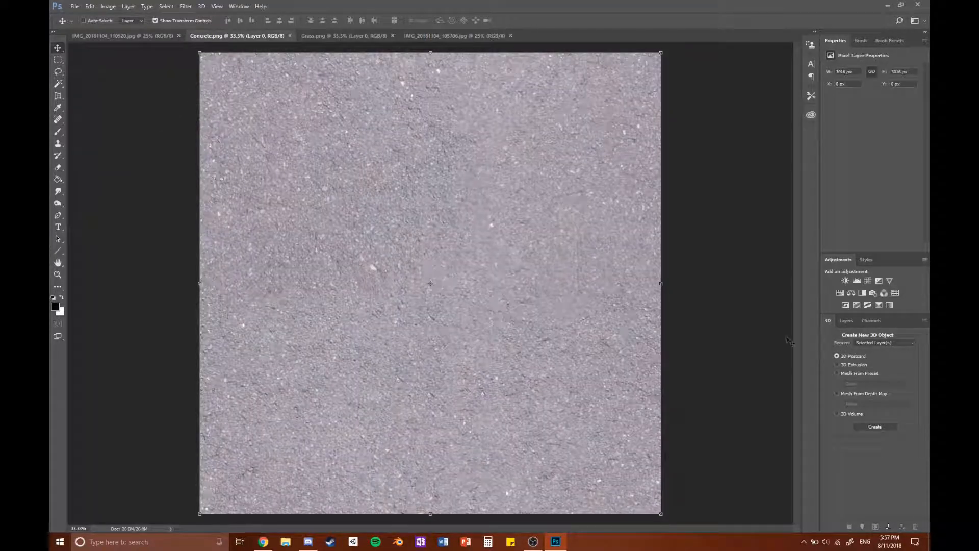
{"action": "left_click", "coordinate": [370, 33]}
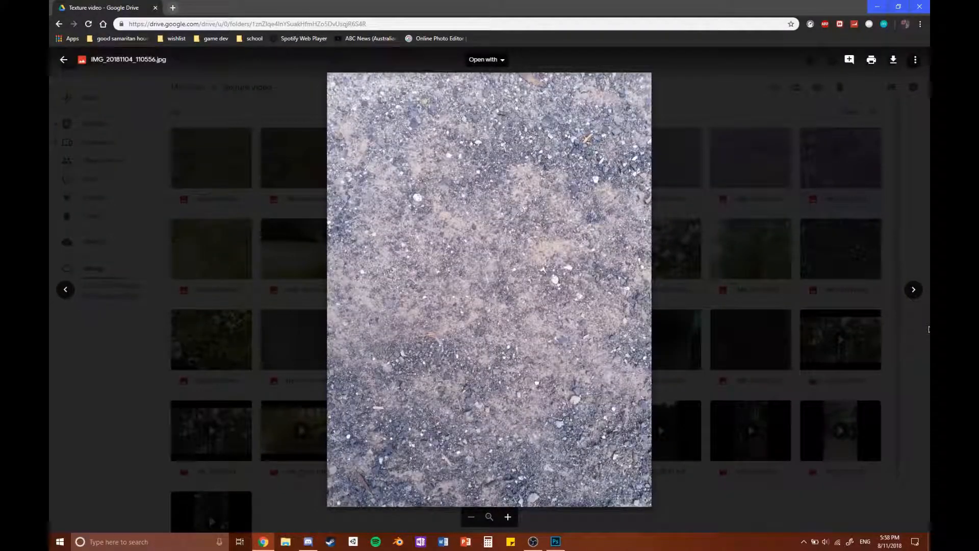
Browse the gravel, concrete and grass photos in the Texture video folder on Google Drive.
{"action": "key", "text": "Left"}
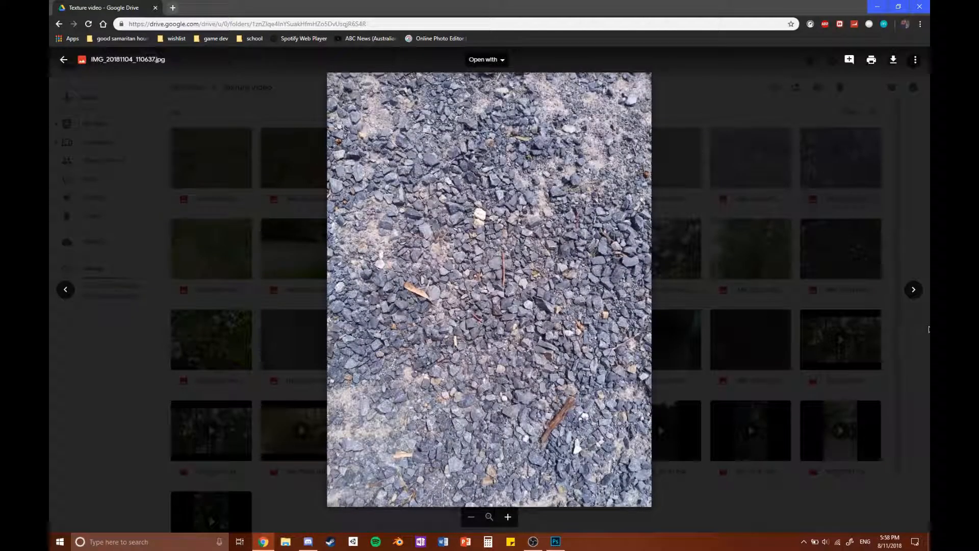
{"action": "key", "text": "Left"}
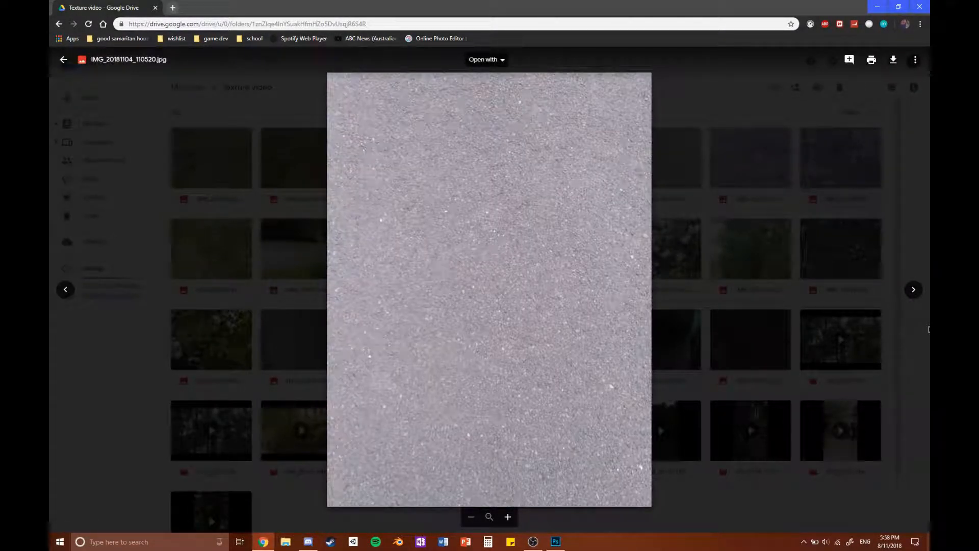
{"action": "key", "text": "Left"}
{"action": "left_click", "coordinate": [800, 320]}
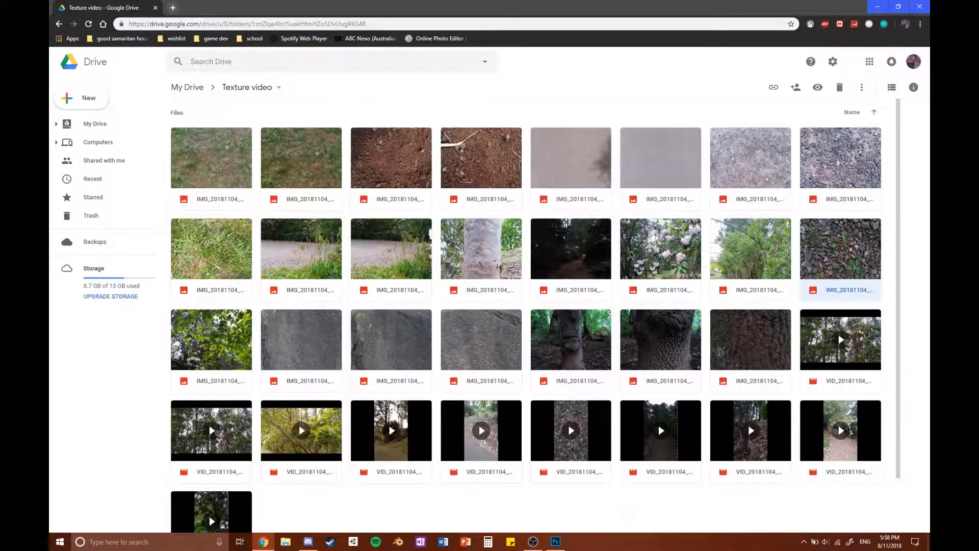
{"action": "double_click", "coordinate": [456, 147]}
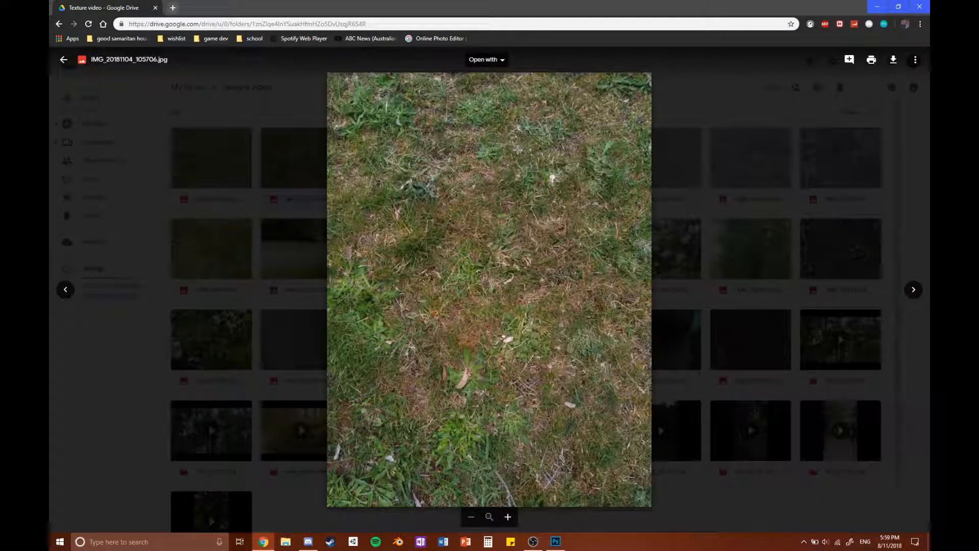
{"action": "key", "text": "Left"}
{"action": "key", "text": "Right"}
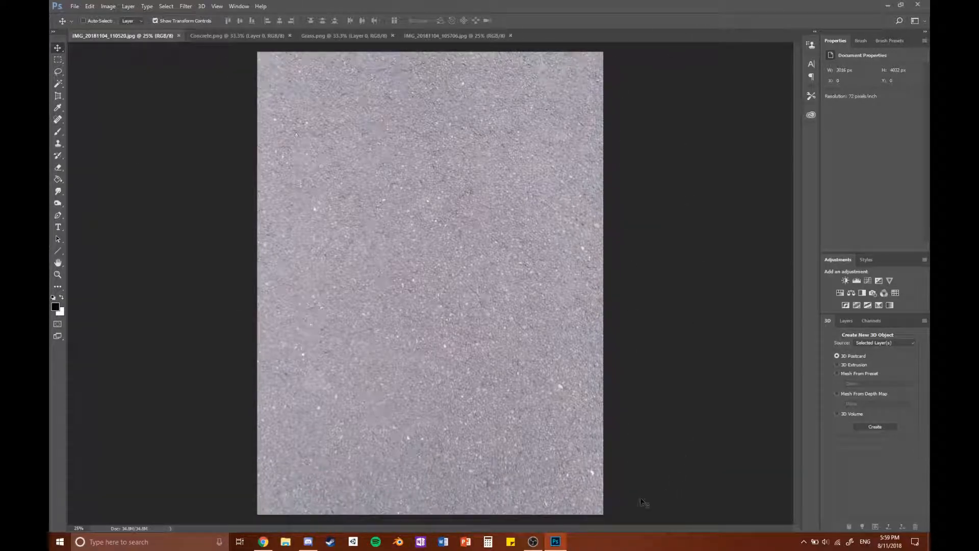
Activate the Rectangular Marquee tool for the concrete photo IMG_20181104_110520.jpg in Photoshop.
{"action": "left_click", "coordinate": [59, 62]}
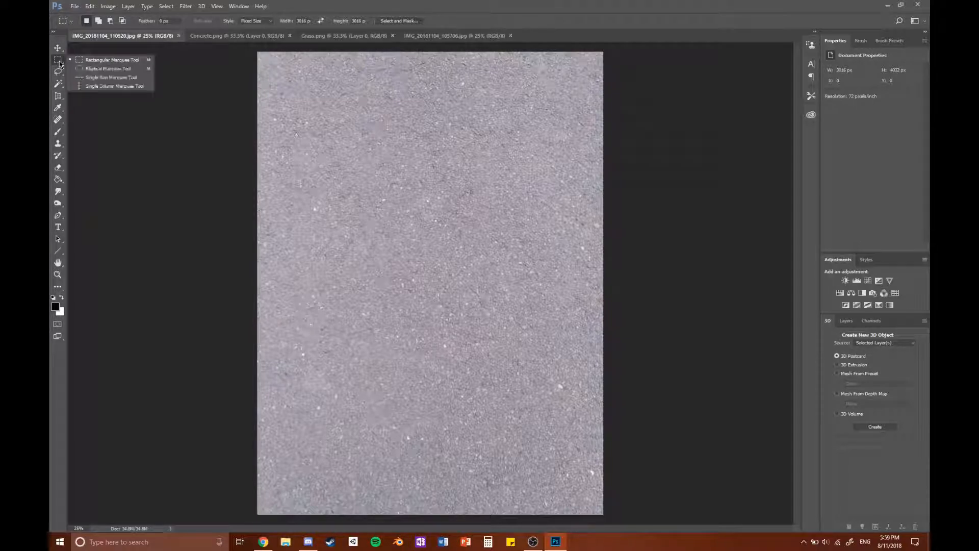
{"action": "left_click", "coordinate": [78, 58]}
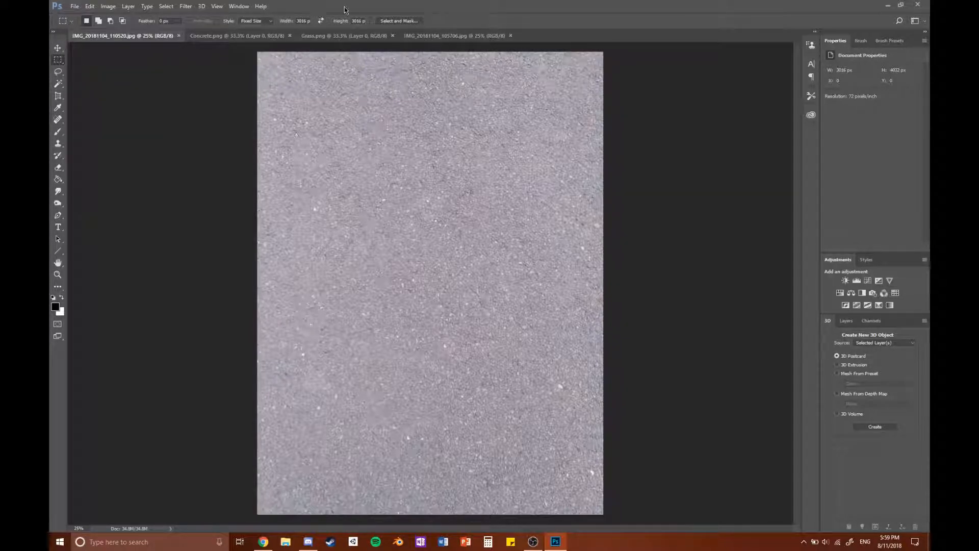
Try freely drawn marquee selections on the concrete photo with the Normal style, and restore the Fixed Size style.
{"action": "left_click", "coordinate": [258, 21]}
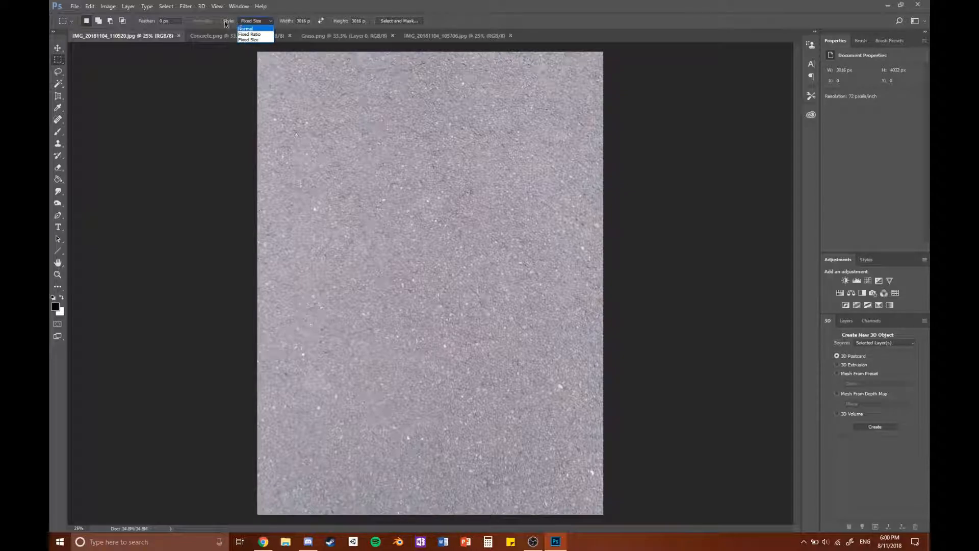
{"action": "left_click", "coordinate": [249, 28]}
{"action": "left_click_drag", "start_coordinate": [257, 51], "coordinate": [314, 255]}
{"action": "left_click_drag", "start_coordinate": [403, 198], "coordinate": [428, 207]}
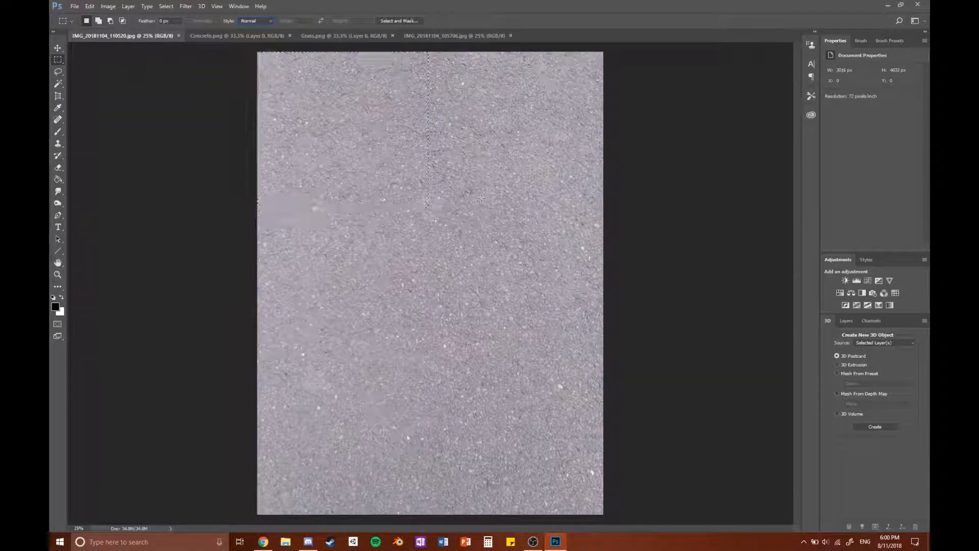
{"action": "left_click", "coordinate": [257, 21]}
{"action": "left_click", "coordinate": [262, 34]}
Check the pixel dimensions of IMG_20181104_110520 in its file details from the Downloads folder.
{"action": "key", "text": "alt+Tab"}
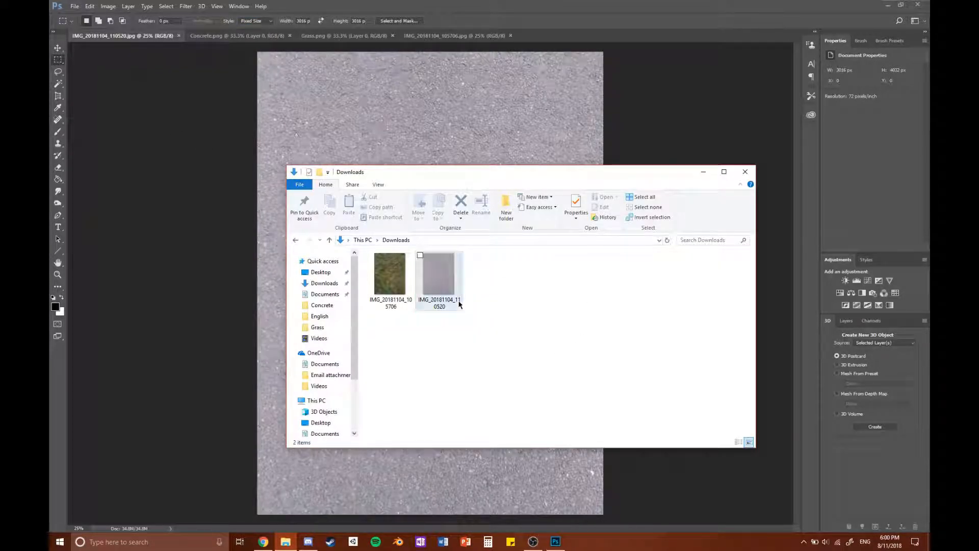
{"action": "right_click", "coordinate": [441, 286]}
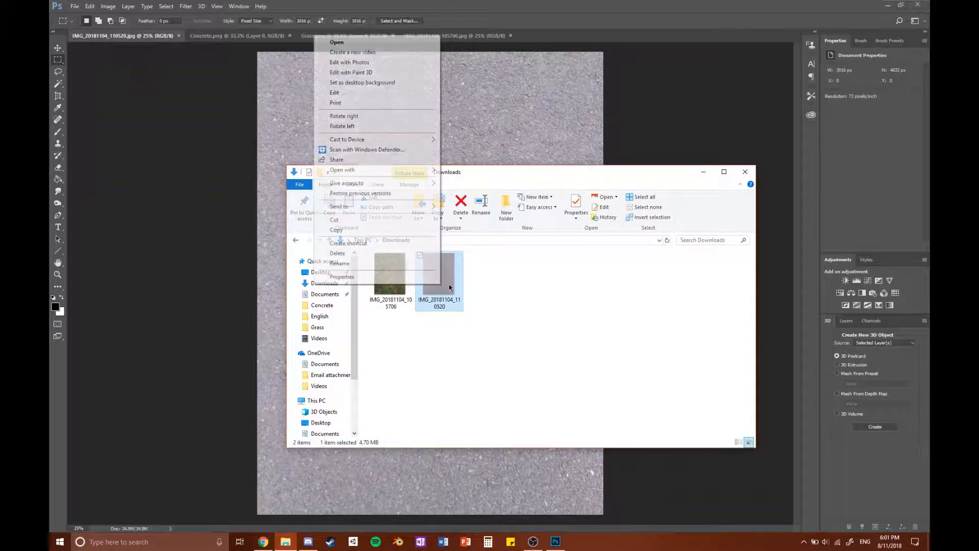
{"action": "left_click", "coordinate": [344, 277]}
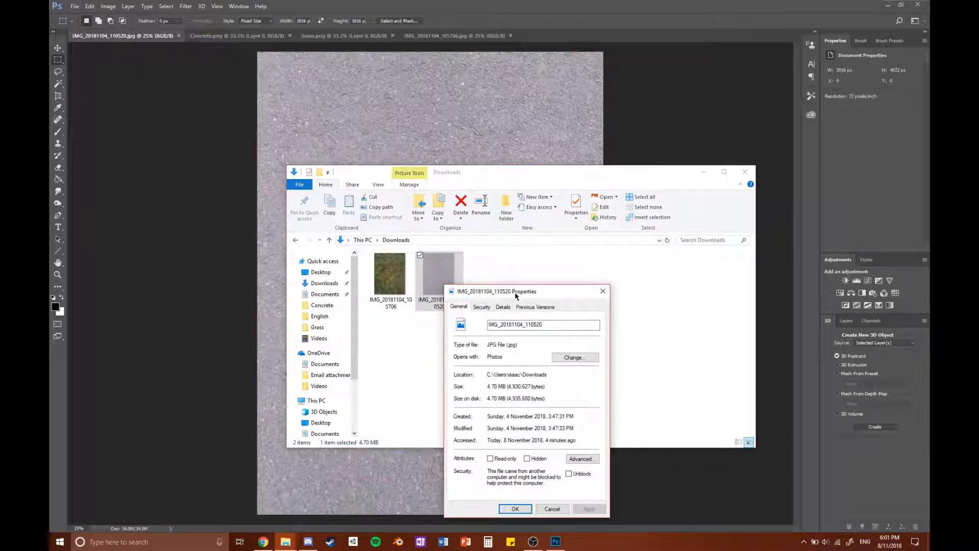
{"action": "left_click", "coordinate": [504, 306]}
{"action": "left_click_drag", "start_coordinate": [510, 294], "coordinate": [480, 160]}
{"action": "scroll", "coordinate": [462, 306], "scroll_direction": "down", "scroll_amount": 1}
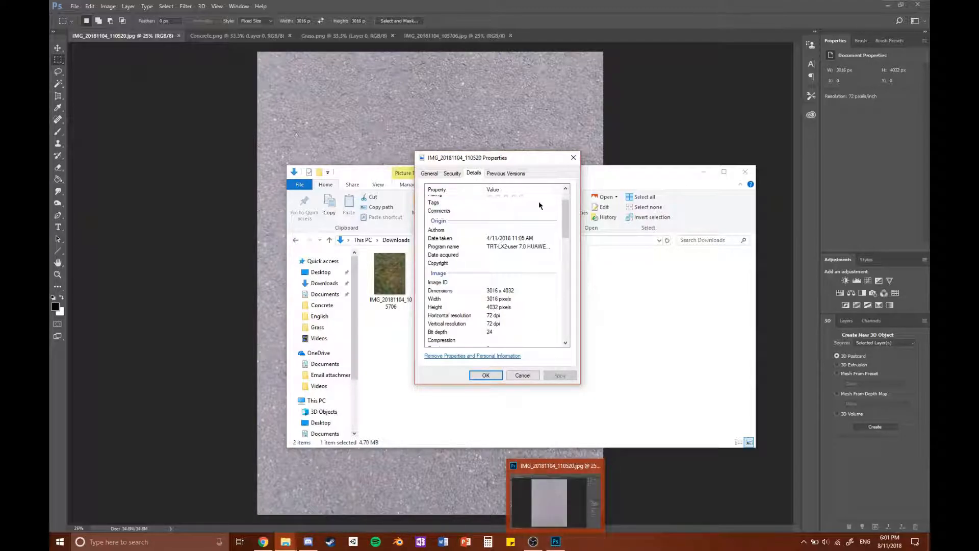
{"action": "left_click", "coordinate": [555, 541]}
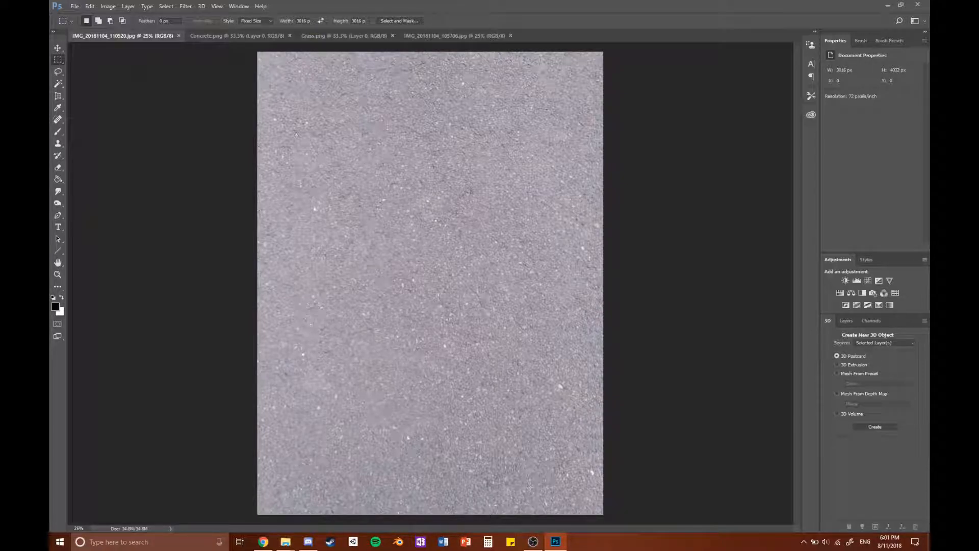
{"action": "mouse_move", "coordinate": [286, 542]}
{"action": "left_click", "coordinate": [328, 507]}
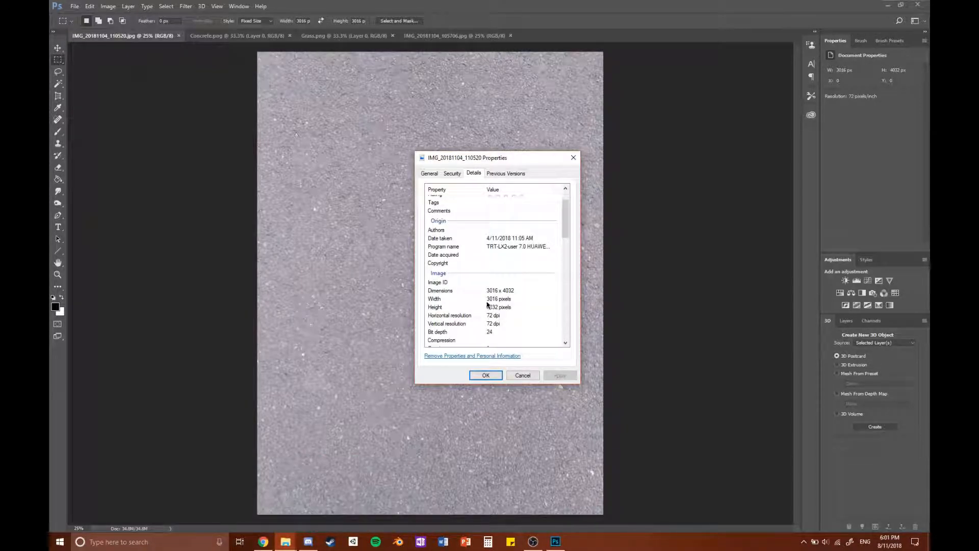
In Photoshop, set the fixed marquee size to 3016 by 3016 px and place the selection flush with the concrete photo's upper edge.
{"action": "left_click", "coordinate": [518, 10]}
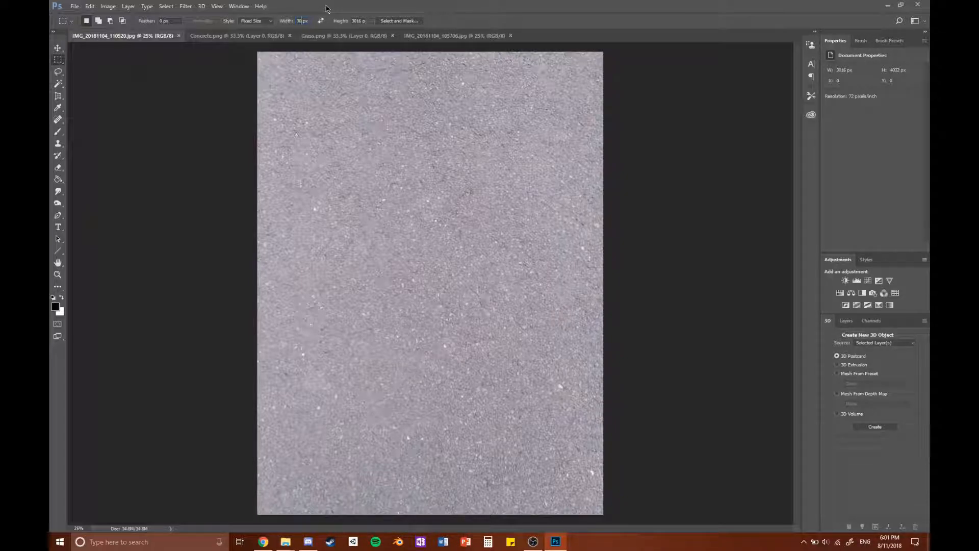
{"action": "type", "text": "6"}
{"action": "double_click", "coordinate": [361, 21]}
{"action": "left_click_drag", "start_coordinate": [441, 207], "coordinate": [566, 55]}
Create a new 3016 x 3016 px RGB document with a transparent background and paste the copied concrete square into it.
{"action": "left_click", "coordinate": [75, 7]}
{"action": "left_click", "coordinate": [81, 17]}
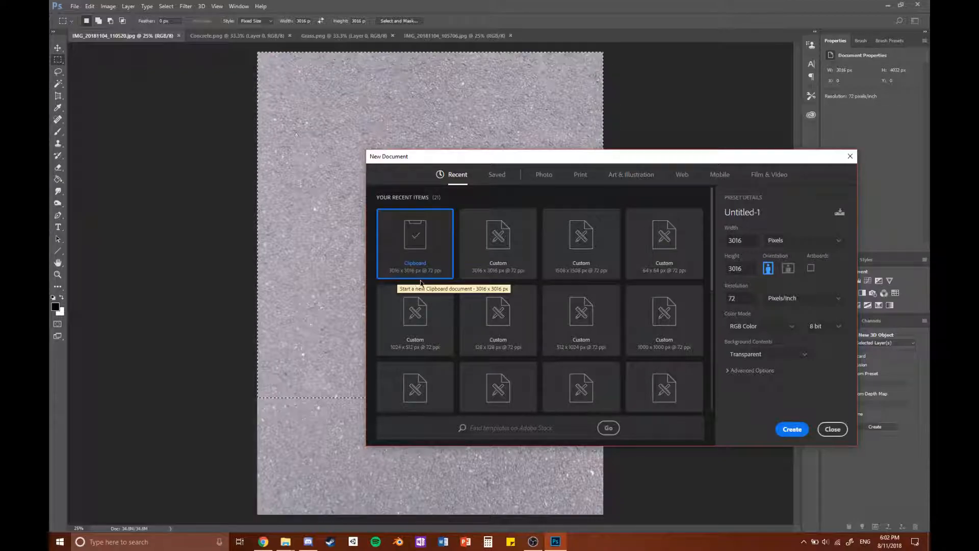
{"action": "left_click", "coordinate": [792, 429]}
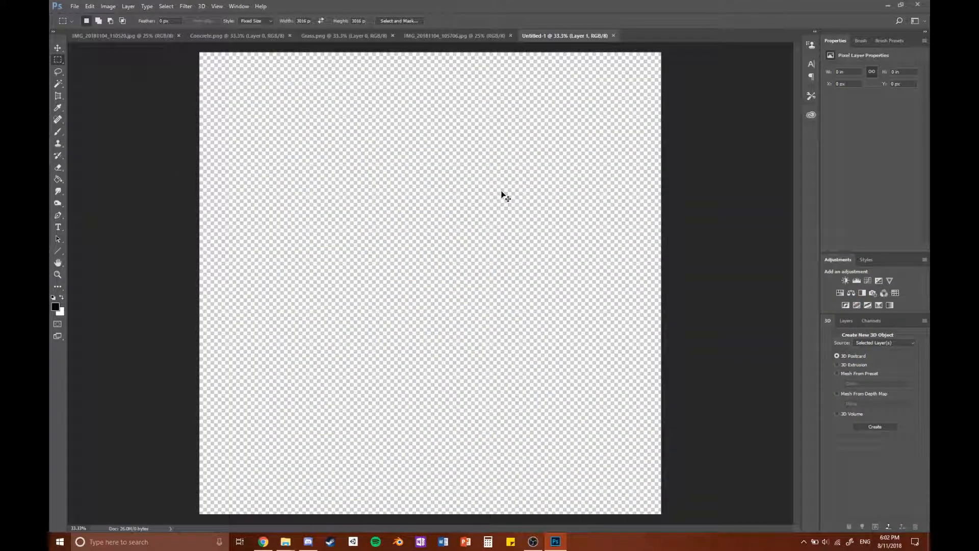
{"action": "key", "text": "ctrl+v"}
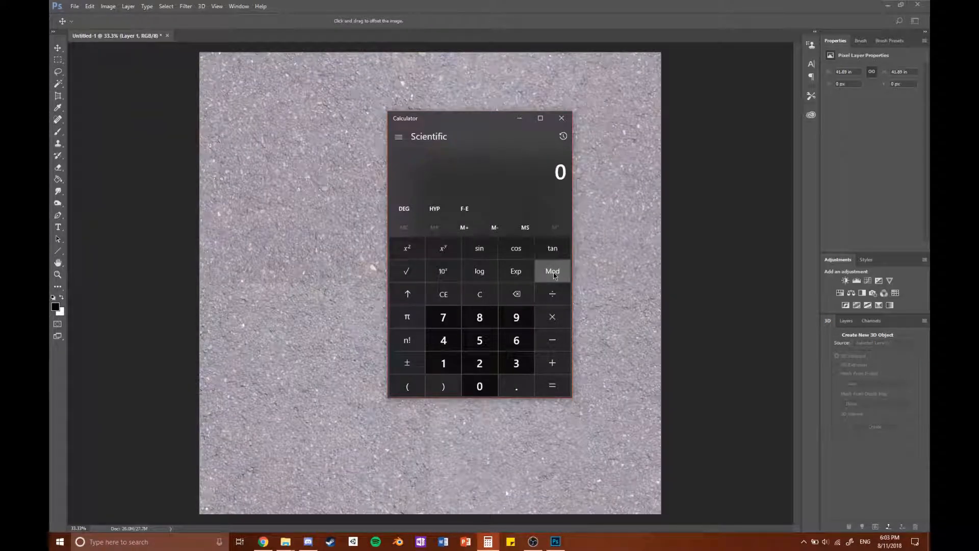
Calculate half of the 3016 px image width and offset the concrete layer by +1508 px horizontally and vertically with Wrap Around.
{"action": "left_click", "coordinate": [285, 542]}
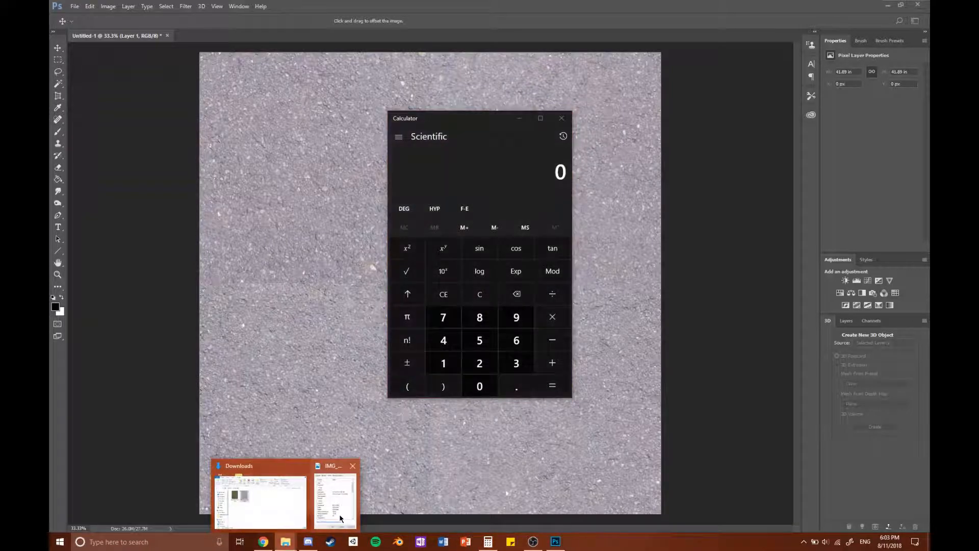
{"action": "left_click", "coordinate": [338, 513]}
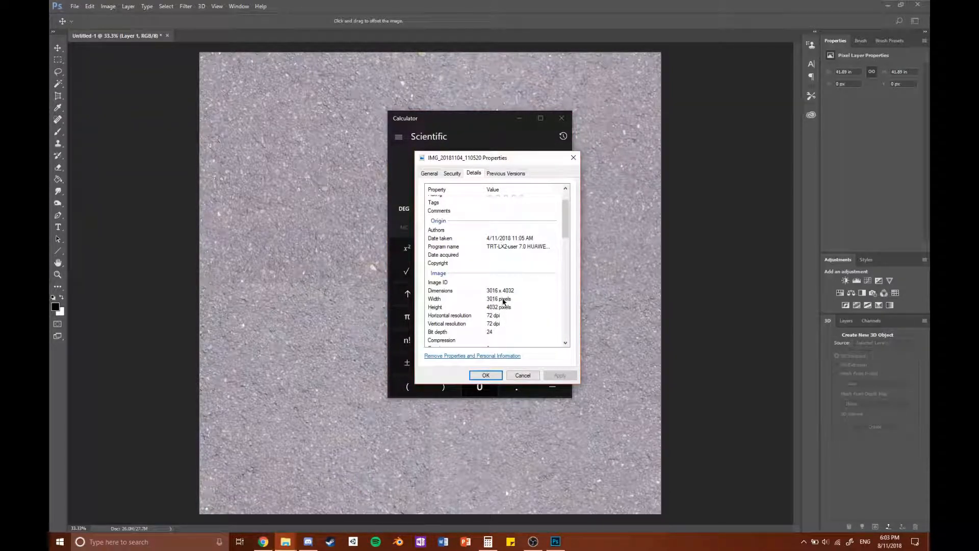
{"action": "left_click", "coordinate": [574, 158]}
{"action": "type", "text": "3016/2"}
{"action": "key", "text": "Return"}
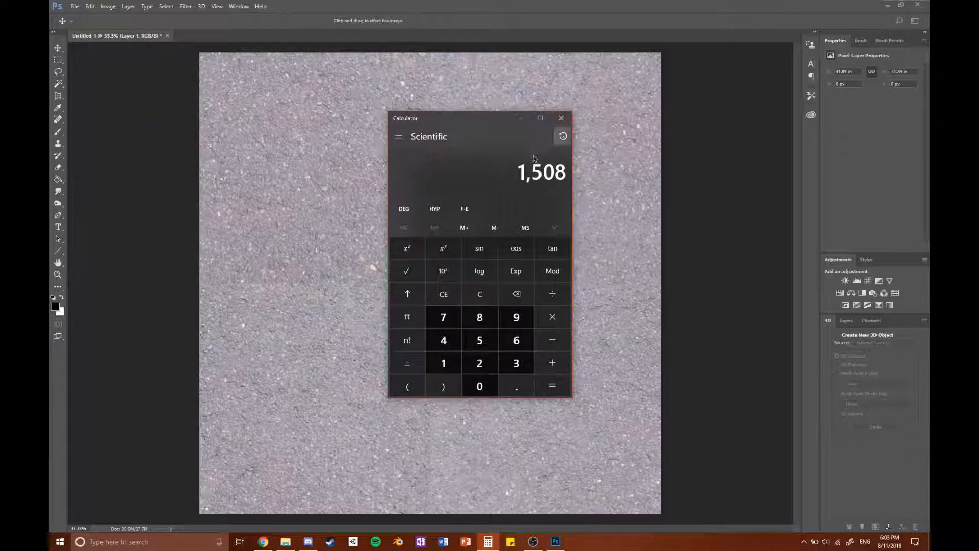
{"action": "left_click", "coordinate": [561, 118]}
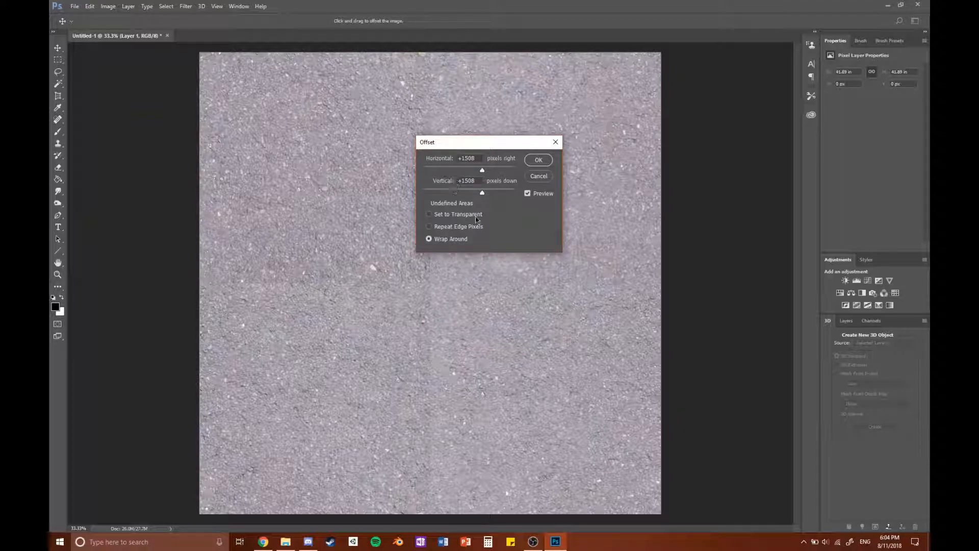
{"action": "left_click", "coordinate": [539, 160]}
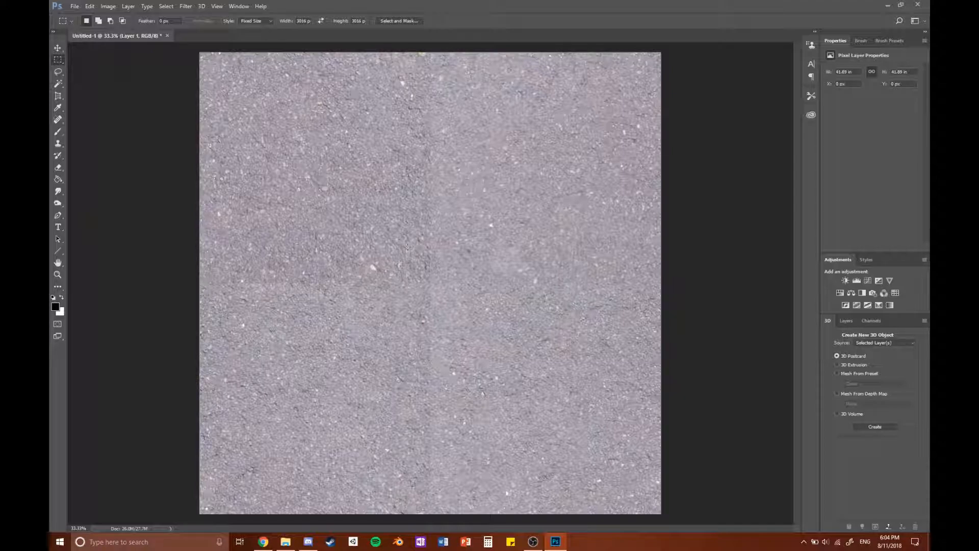
Activate the Spot Healing Brush tool for repairing the seams of the offset concrete texture.
{"action": "left_click", "coordinate": [54, 120]}
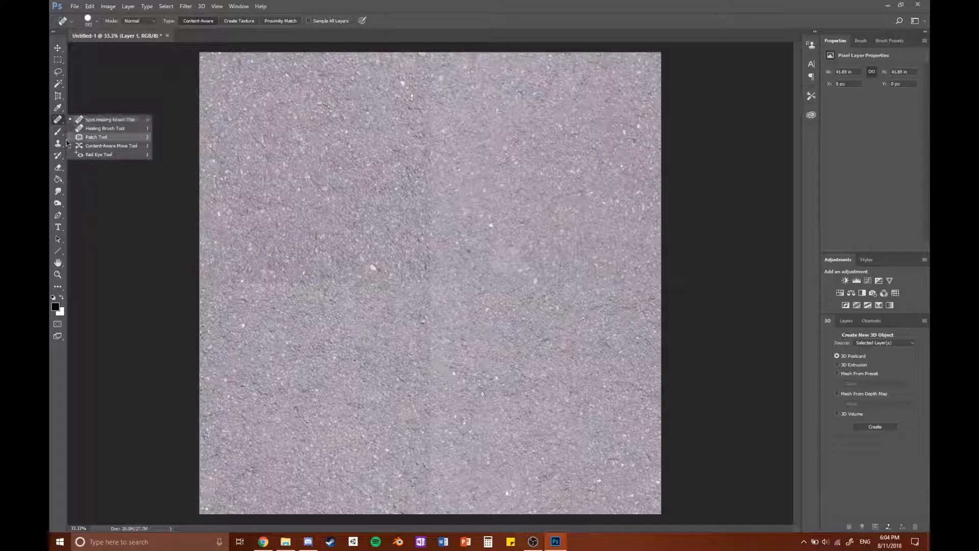
{"action": "left_click", "coordinate": [56, 123]}
{"action": "right_click", "coordinate": [56, 122]}
{"action": "left_click", "coordinate": [89, 136]}
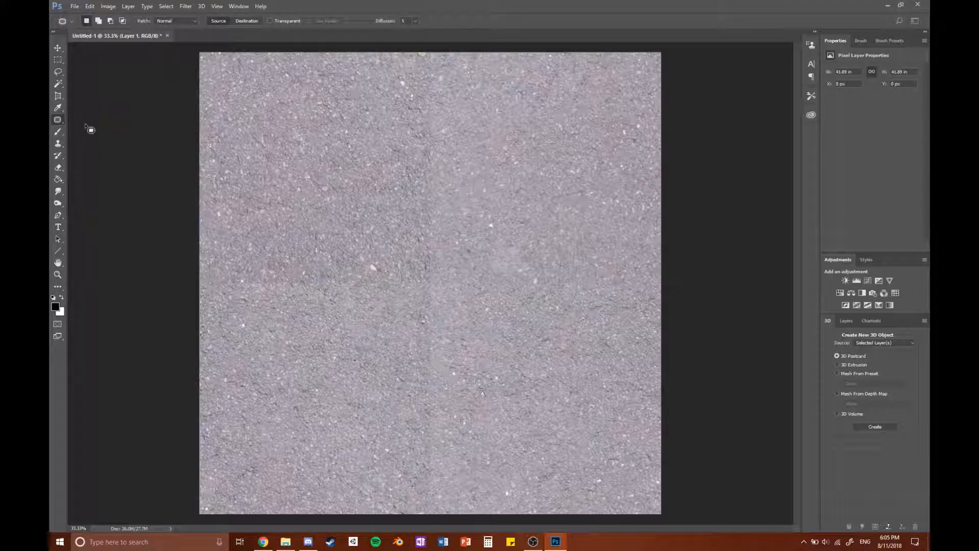
{"action": "right_click", "coordinate": [61, 123]}
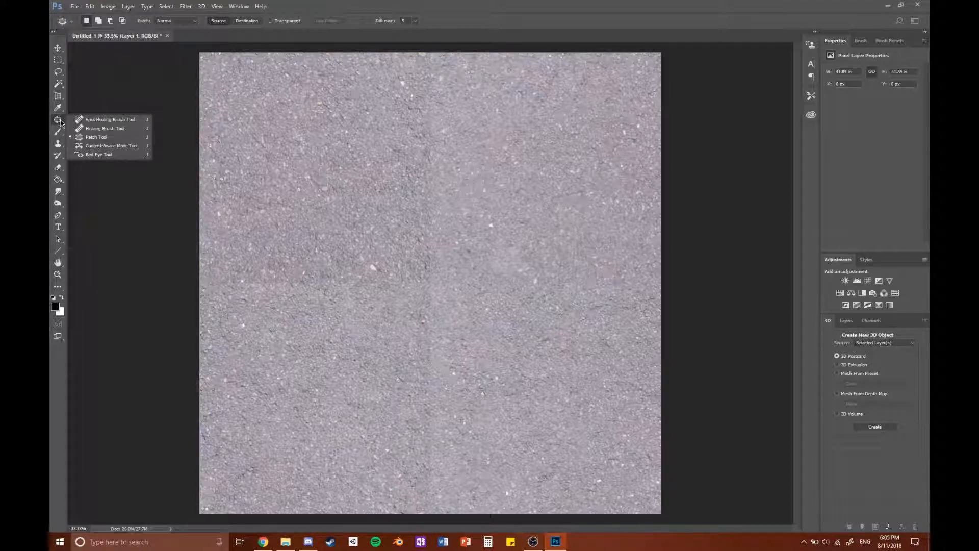
{"action": "left_click", "coordinate": [75, 121]}
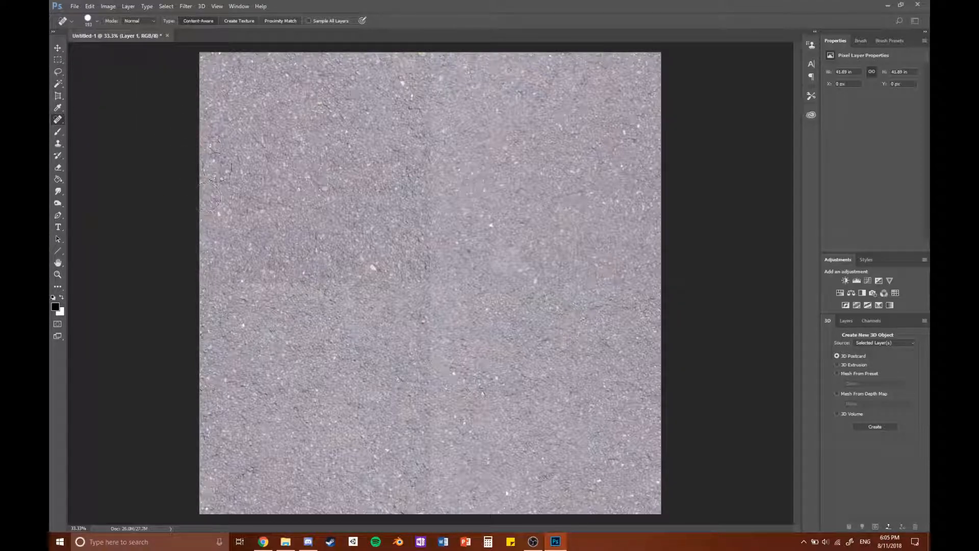
Set the healing brush's hardness to 0% and give it a small size just wide enough to cover the seam.
{"action": "left_click", "coordinate": [96, 21]}
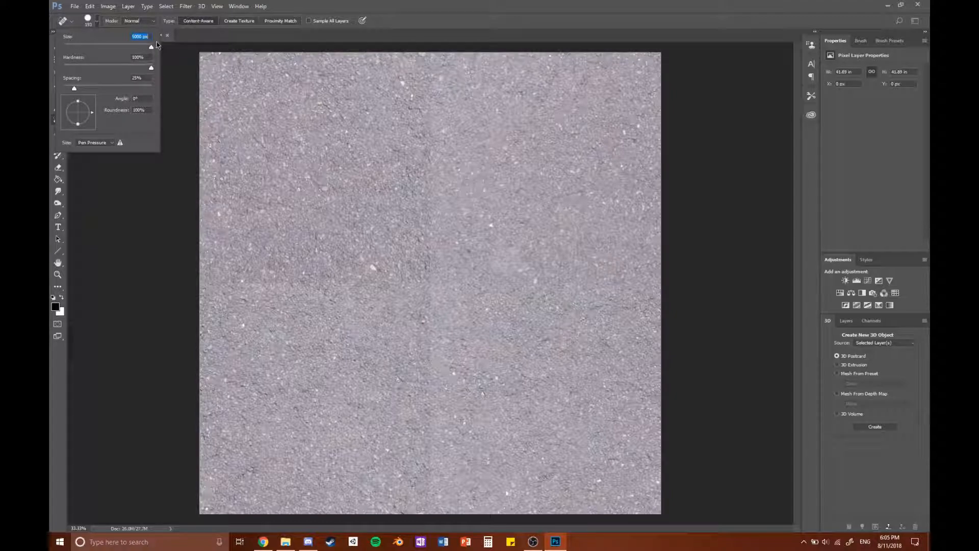
{"action": "left_click", "coordinate": [59, 68]}
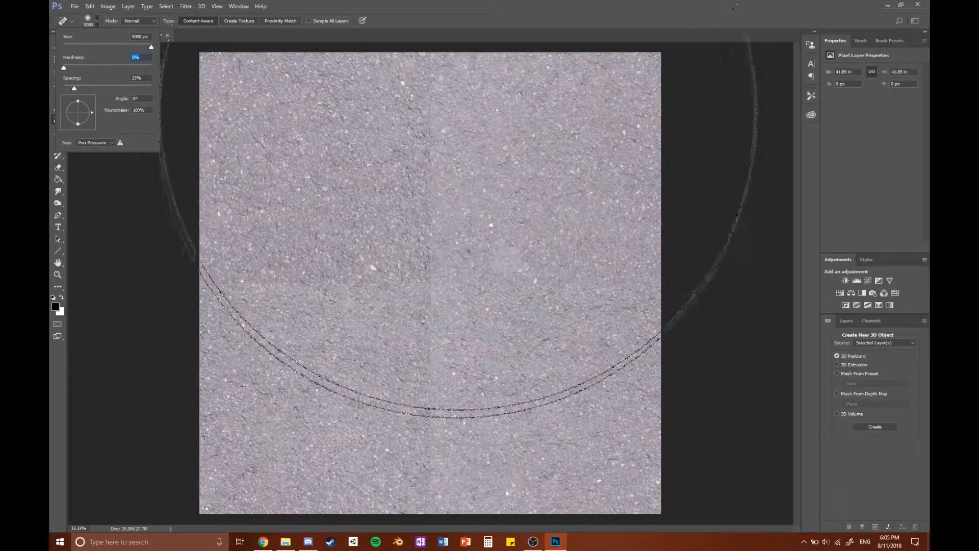
{"action": "mouse_move", "coordinate": [131, 47]}
{"action": "left_mouse_down"}
{"action": "mouse_move", "coordinate": [104, 50]}
{"action": "mouse_move", "coordinate": [116, 44]}
{"action": "left_mouse_up"}
{"action": "left_click", "coordinate": [480, 29]}
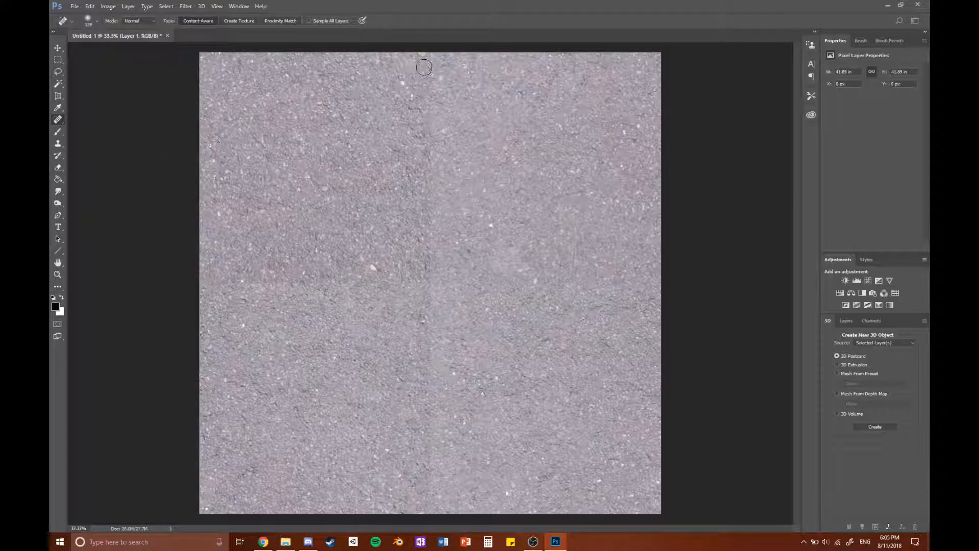
Try healing the upper half of the vertical centre seam with one stroke, and revert to the Offset history state.
{"action": "left_click_drag", "start_coordinate": [429, 58], "coordinate": [430, 288]}
{"action": "left_click", "coordinate": [738, 117]}
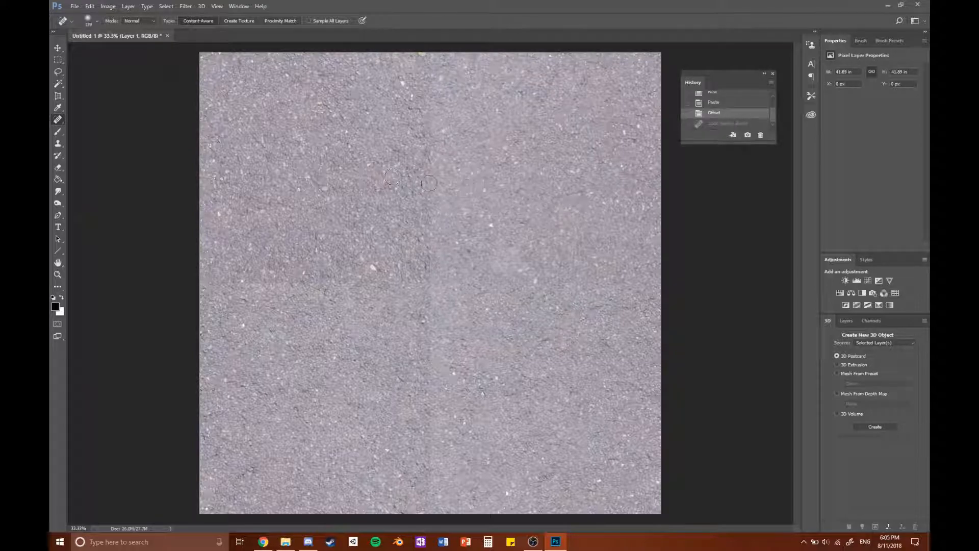
Reinstate the undone healing stroke, move the History panel off the seam area and heal the upper half of the vertical centre seam again.
{"action": "left_click", "coordinate": [737, 124]}
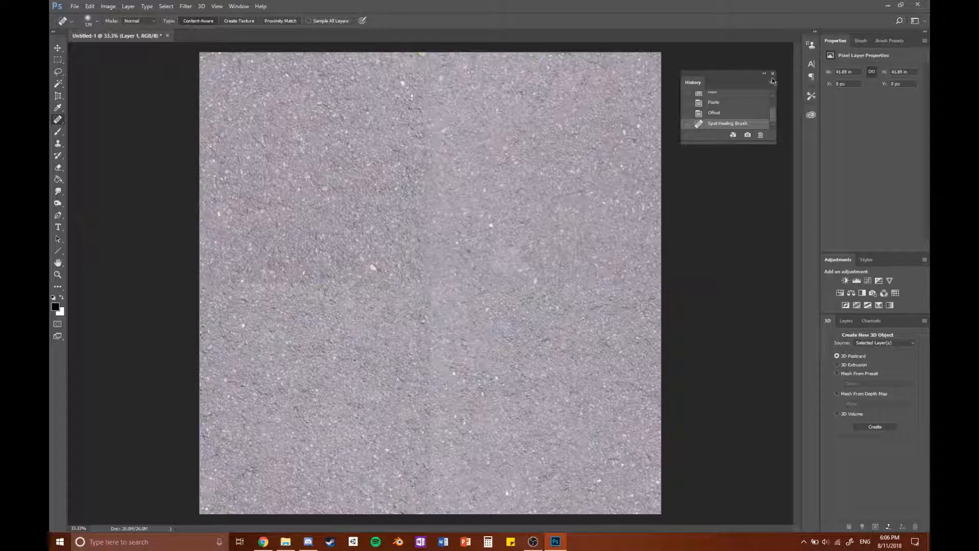
{"action": "left_click_drag", "start_coordinate": [750, 75], "coordinate": [754, 462]}
{"action": "left_click_drag", "start_coordinate": [423, 270], "coordinate": [430, 57]}
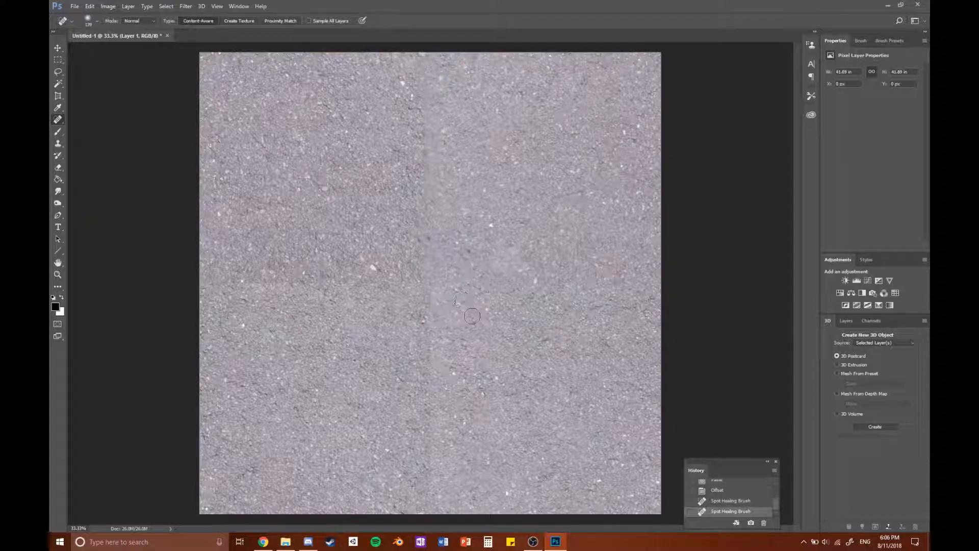
Heal the horizontal centre seam with the soft brush, covering the right half, the left half and the spot at the left image edge.
{"action": "left_click_drag", "start_coordinate": [428, 280], "coordinate": [676, 282]}
{"action": "left_click_drag", "start_coordinate": [427, 285], "coordinate": [675, 286]}
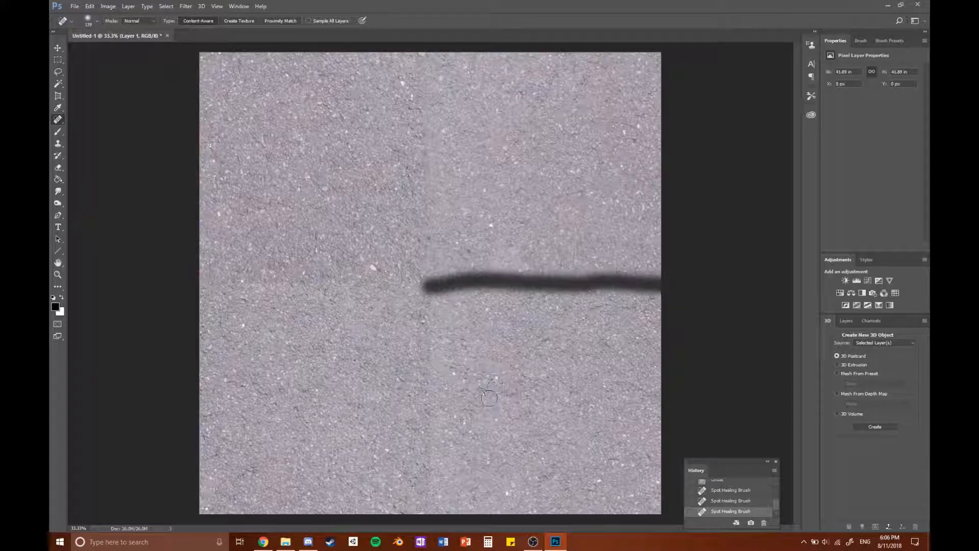
{"action": "left_click_drag", "start_coordinate": [441, 284], "coordinate": [183, 284]}
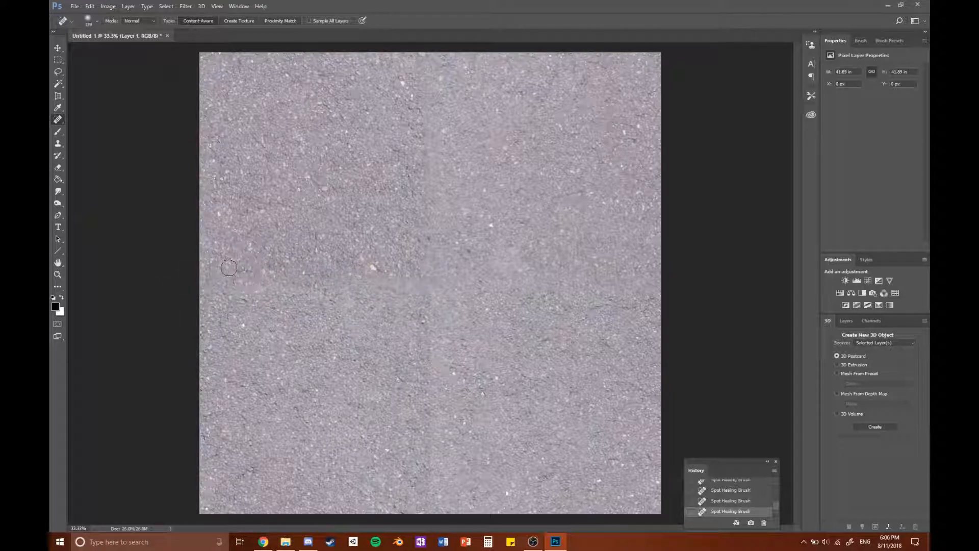
{"action": "left_click", "coordinate": [207, 281]}
{"action": "mouse_move", "coordinate": [206, 280]}
{"action": "left_mouse_down"}
{"action": "mouse_move", "coordinate": [268, 279]}
{"action": "mouse_move", "coordinate": [211, 280]}
{"action": "mouse_move", "coordinate": [260, 281]}
{"action": "mouse_move", "coordinate": [219, 280]}
{"action": "left_mouse_up"}
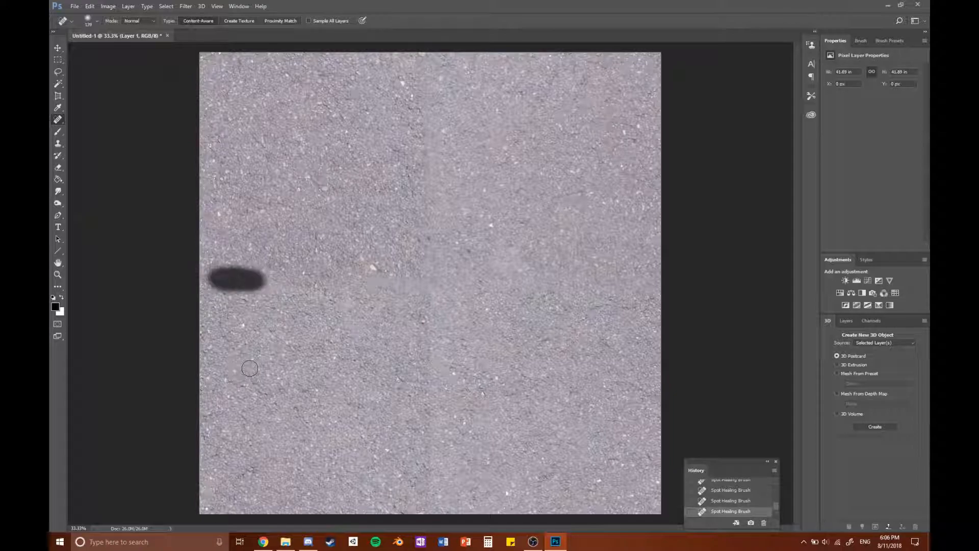
Raise the healing brush's hardness to a hard edge and heal the left half of the horizontal seam again.
{"action": "left_click", "coordinate": [96, 22]}
{"action": "left_click_drag", "start_coordinate": [117, 69], "coordinate": [155, 70]}
{"action": "left_click", "coordinate": [390, 35]}
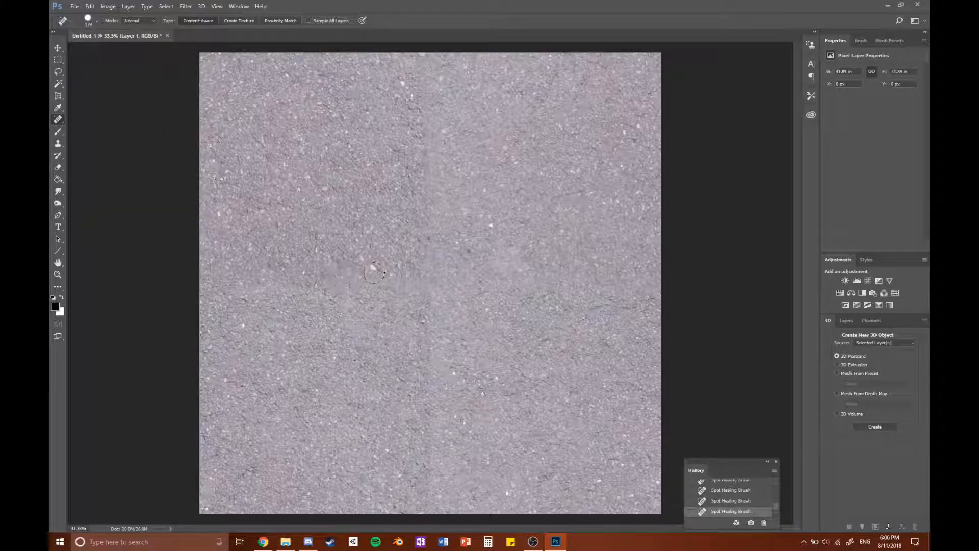
{"action": "mouse_move", "coordinate": [398, 294]}
{"action": "left_mouse_down"}
{"action": "mouse_move", "coordinate": [339, 282]}
{"action": "mouse_move", "coordinate": [198, 283]}
{"action": "left_mouse_up"}
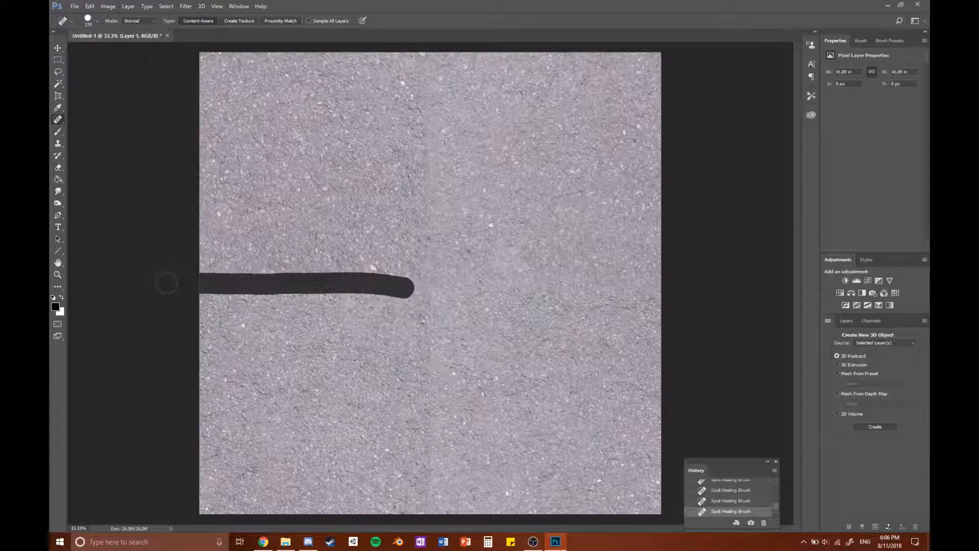
{"action": "left_click_drag", "start_coordinate": [213, 290], "coordinate": [274, 281]}
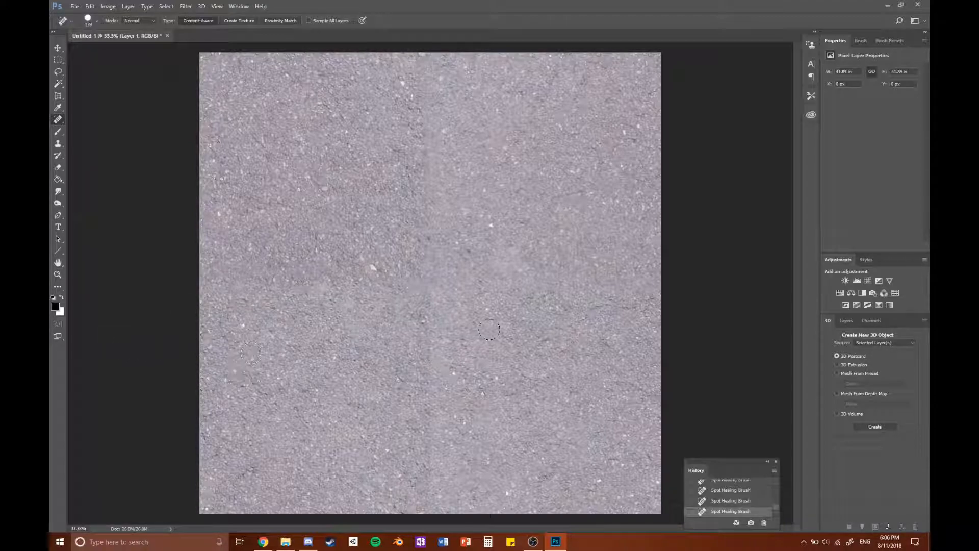
Heal the vertical centre seam with the hard brush, first the upper half and then the lower half.
{"action": "left_click_drag", "start_coordinate": [433, 282], "coordinate": [434, 53]}
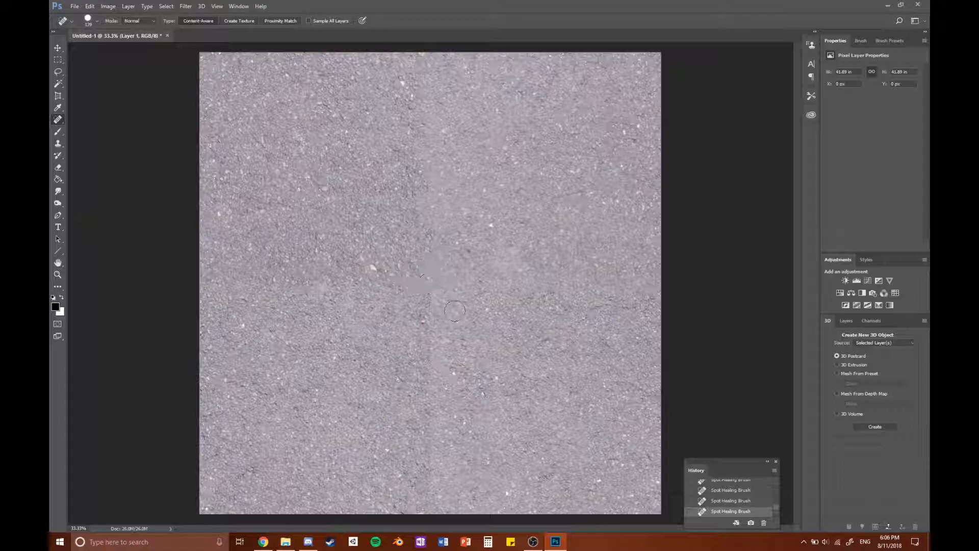
{"action": "mouse_move", "coordinate": [429, 280]}
{"action": "left_mouse_down"}
{"action": "mouse_move", "coordinate": [397, 256]}
{"action": "mouse_move", "coordinate": [434, 236]}
{"action": "mouse_move", "coordinate": [435, 213]}
{"action": "mouse_move", "coordinate": [410, 205]}
{"action": "mouse_move", "coordinate": [442, 183]}
{"action": "mouse_move", "coordinate": [430, 170]}
{"action": "mouse_move", "coordinate": [427, 131]}
{"action": "left_mouse_up"}
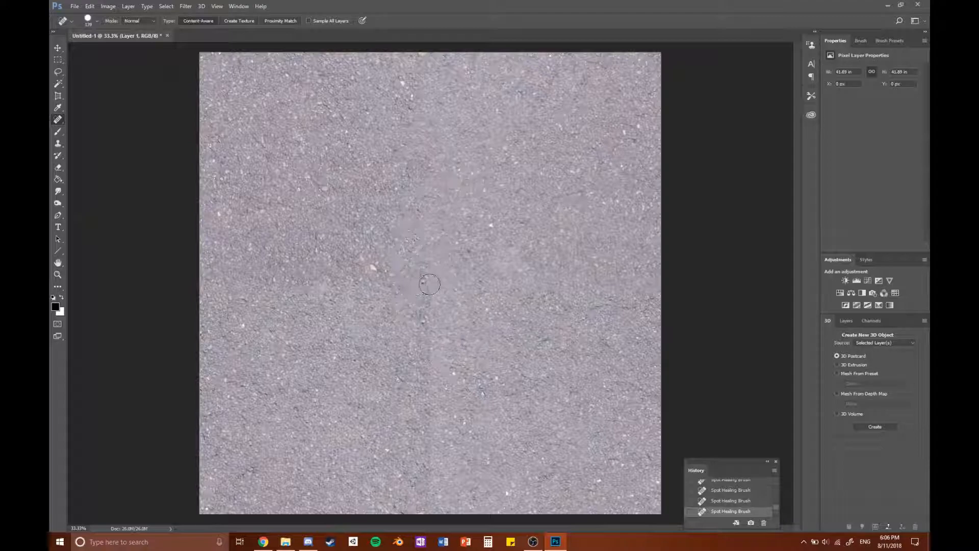
{"action": "mouse_move", "coordinate": [434, 285]}
{"action": "left_mouse_down"}
{"action": "mouse_move", "coordinate": [395, 288]}
{"action": "mouse_move", "coordinate": [406, 334]}
{"action": "mouse_move", "coordinate": [445, 361]}
{"action": "mouse_move", "coordinate": [439, 438]}
{"action": "mouse_move", "coordinate": [409, 417]}
{"action": "mouse_move", "coordinate": [402, 462]}
{"action": "mouse_move", "coordinate": [426, 502]}
{"action": "mouse_move", "coordinate": [456, 490]}
{"action": "left_mouse_up"}
{"action": "mouse_move", "coordinate": [461, 454]}
{"action": "left_mouse_down"}
{"action": "mouse_move", "coordinate": [459, 480]}
{"action": "mouse_move", "coordinate": [472, 484]}
{"action": "left_mouse_up"}
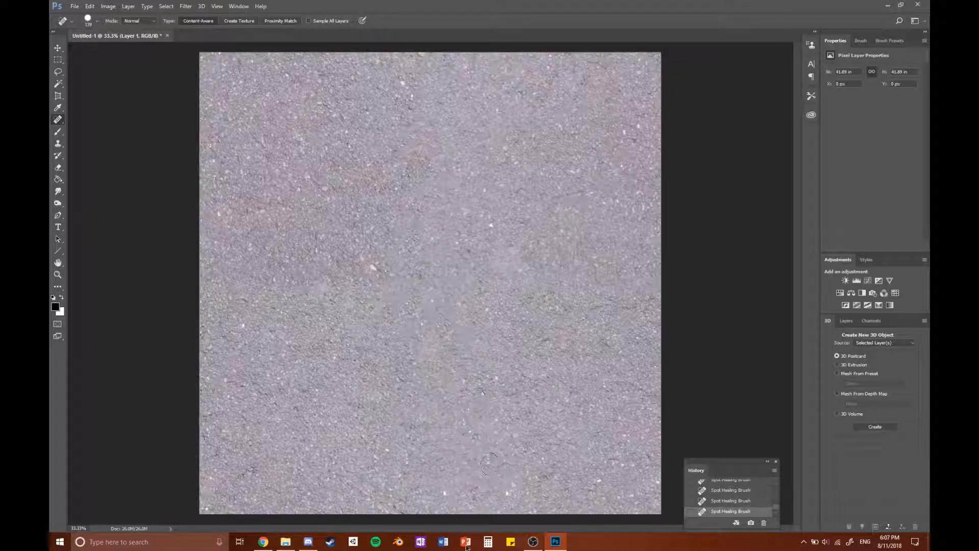
Heal the horizontal seam again from the image centre to the right edge.
{"action": "mouse_move", "coordinate": [401, 281]}
{"action": "left_mouse_down"}
{"action": "mouse_move", "coordinate": [457, 270]}
{"action": "mouse_move", "coordinate": [487, 289]}
{"action": "mouse_move", "coordinate": [521, 280]}
{"action": "left_mouse_up"}
{"action": "left_click_drag", "start_coordinate": [559, 285], "coordinate": [659, 275]}
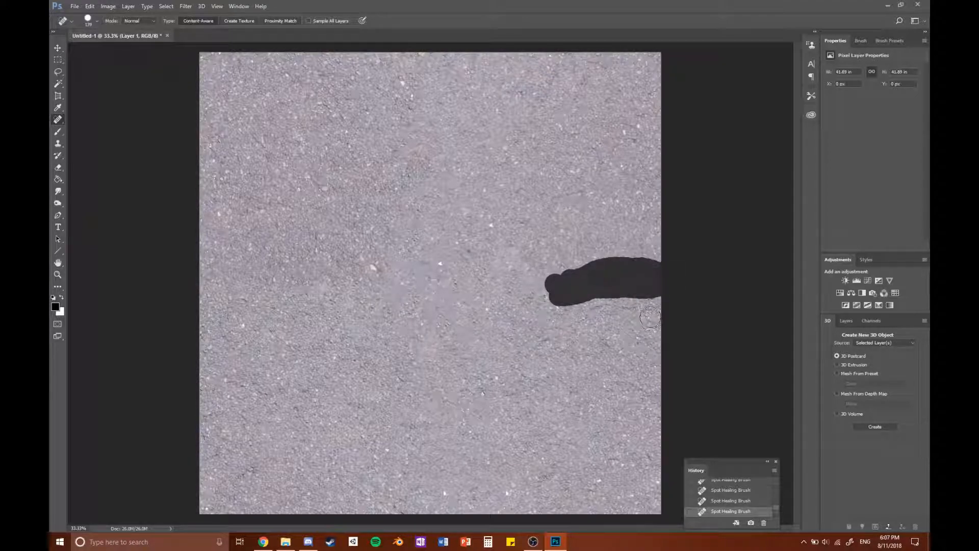
{"action": "left_click_drag", "start_coordinate": [645, 276], "coordinate": [587, 280]}
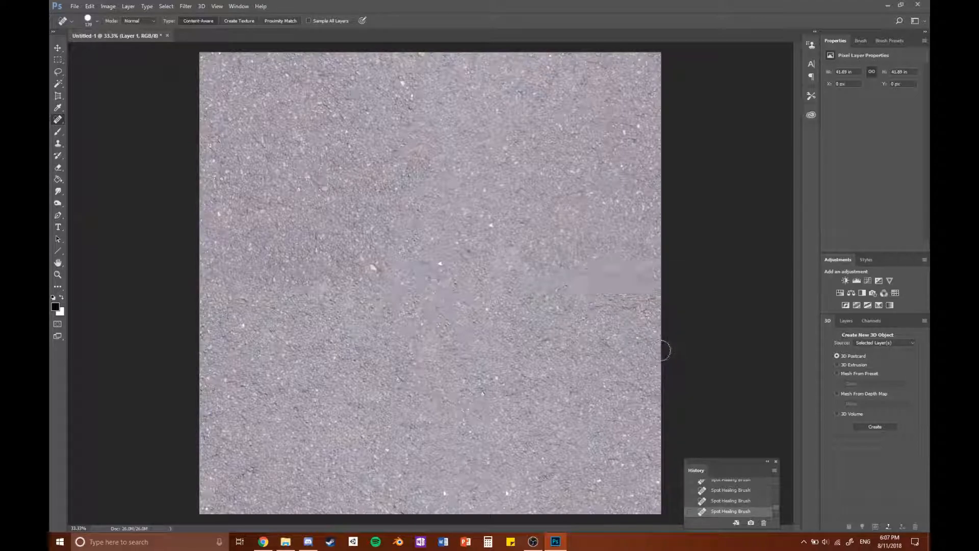
Heal the left half of the horizontal seam and the smeared patch around the image centre.
{"action": "mouse_move", "coordinate": [320, 281]}
{"action": "left_mouse_down"}
{"action": "mouse_move", "coordinate": [204, 283]}
{"action": "mouse_move", "coordinate": [388, 282]}
{"action": "mouse_move", "coordinate": [209, 284]}
{"action": "mouse_move", "coordinate": [258, 271]}
{"action": "left_mouse_up"}
{"action": "mouse_move", "coordinate": [363, 275]}
{"action": "left_mouse_down"}
{"action": "mouse_move", "coordinate": [365, 292]}
{"action": "mouse_move", "coordinate": [421, 286]}
{"action": "mouse_move", "coordinate": [434, 295]}
{"action": "left_mouse_up"}
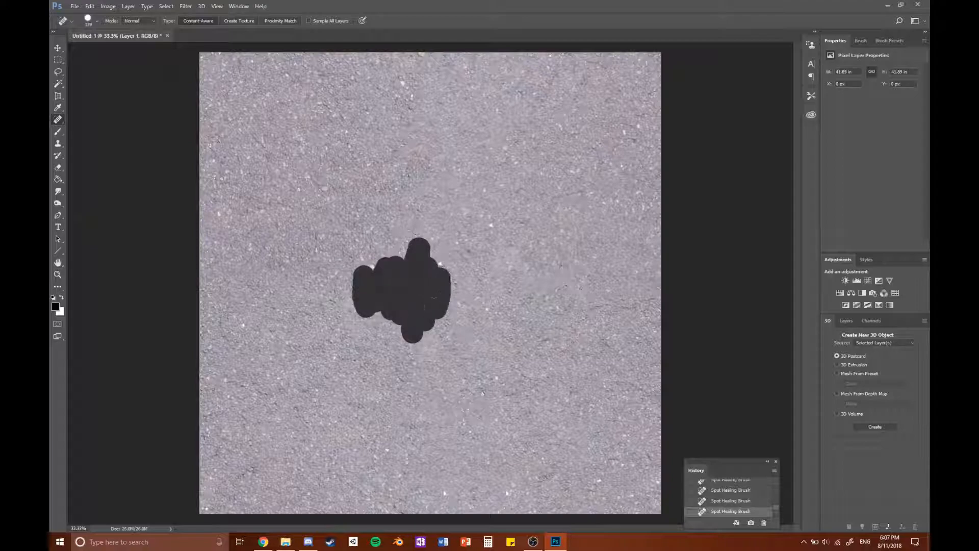
{"action": "left_click_drag", "start_coordinate": [439, 261], "coordinate": [439, 261]}
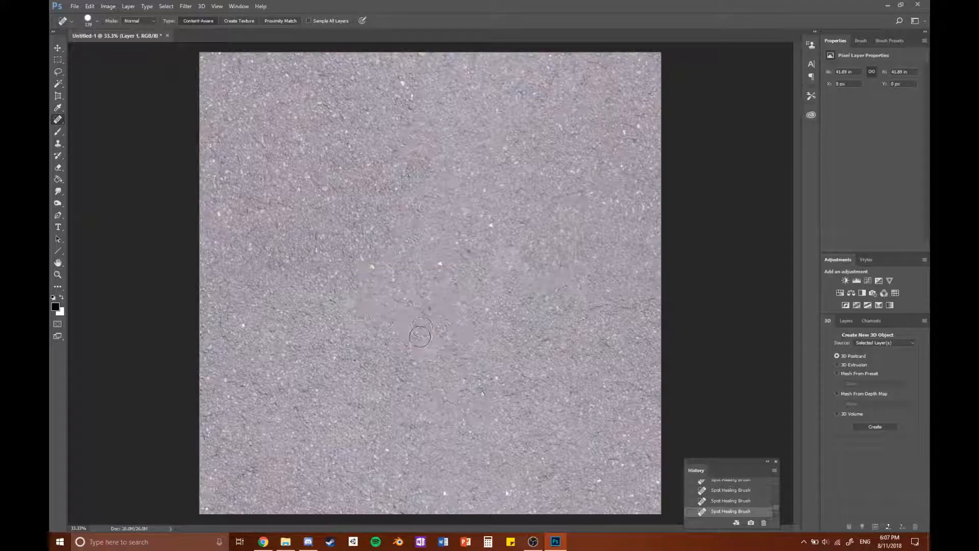
Heal the smeared area below and left of the image centre with several overlapping strokes.
{"action": "mouse_move", "coordinate": [352, 304]}
{"action": "left_mouse_down"}
{"action": "mouse_move", "coordinate": [413, 336]}
{"action": "mouse_move", "coordinate": [405, 322]}
{"action": "mouse_move", "coordinate": [421, 326]}
{"action": "mouse_move", "coordinate": [395, 376]}
{"action": "left_mouse_up"}
{"action": "mouse_move", "coordinate": [395, 316]}
{"action": "left_mouse_down"}
{"action": "mouse_move", "coordinate": [388, 348]}
{"action": "mouse_move", "coordinate": [362, 327]}
{"action": "mouse_move", "coordinate": [352, 296]}
{"action": "mouse_move", "coordinate": [368, 275]}
{"action": "mouse_move", "coordinate": [349, 300]}
{"action": "left_mouse_up"}
{"action": "left_click", "coordinate": [379, 327]}
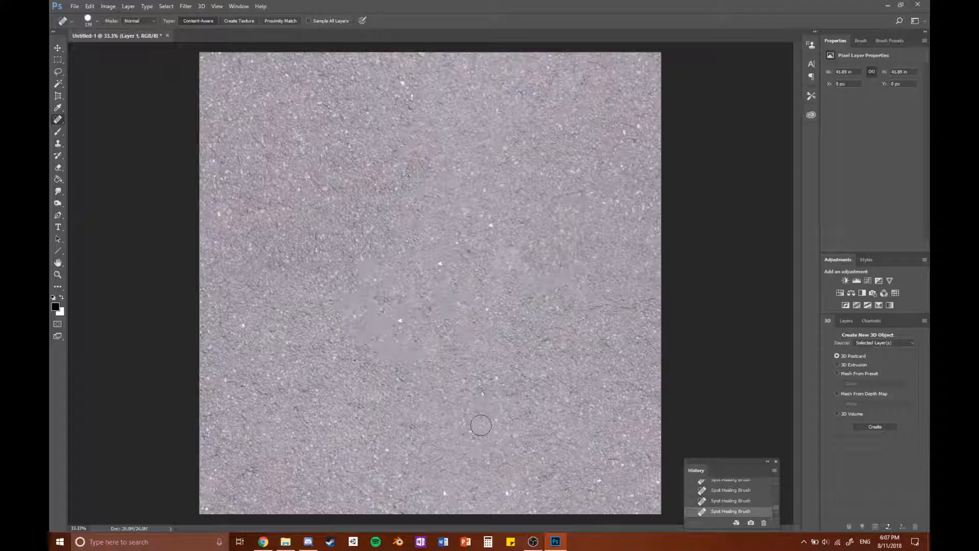
{"action": "left_click_drag", "start_coordinate": [408, 309], "coordinate": [341, 314]}
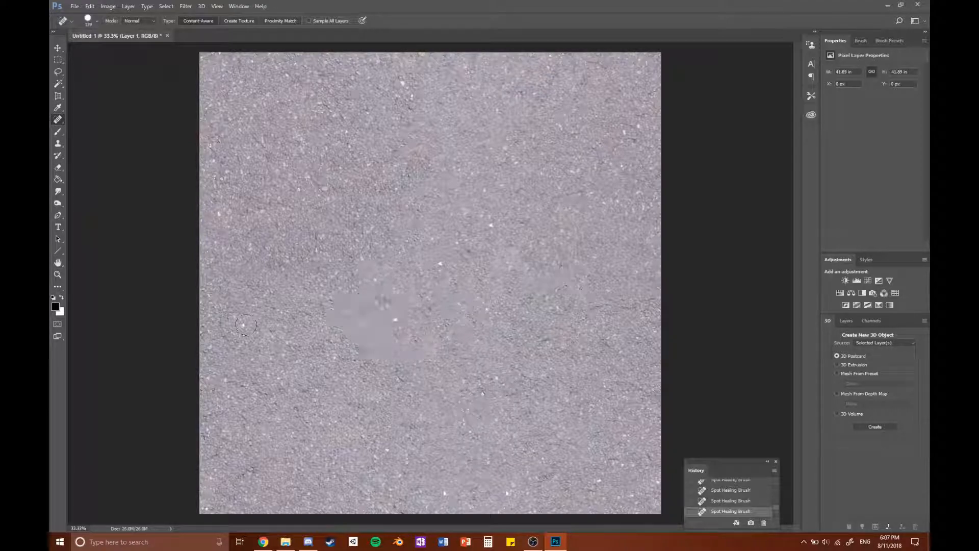
Cover the smeared patches around and right of the image centre with clean concrete texture using the Clone Stamp tool.
{"action": "left_click", "coordinate": [58, 144]}
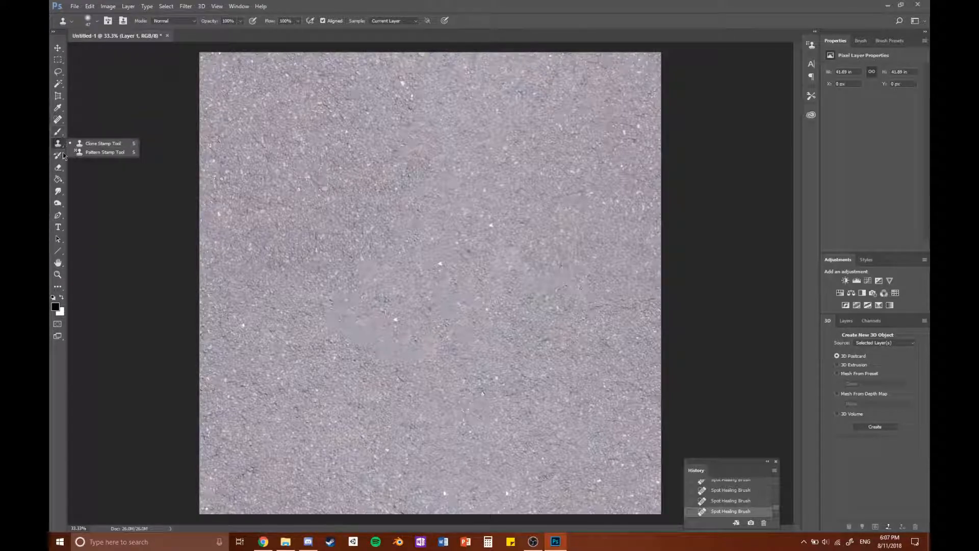
{"action": "left_click", "coordinate": [56, 158]}
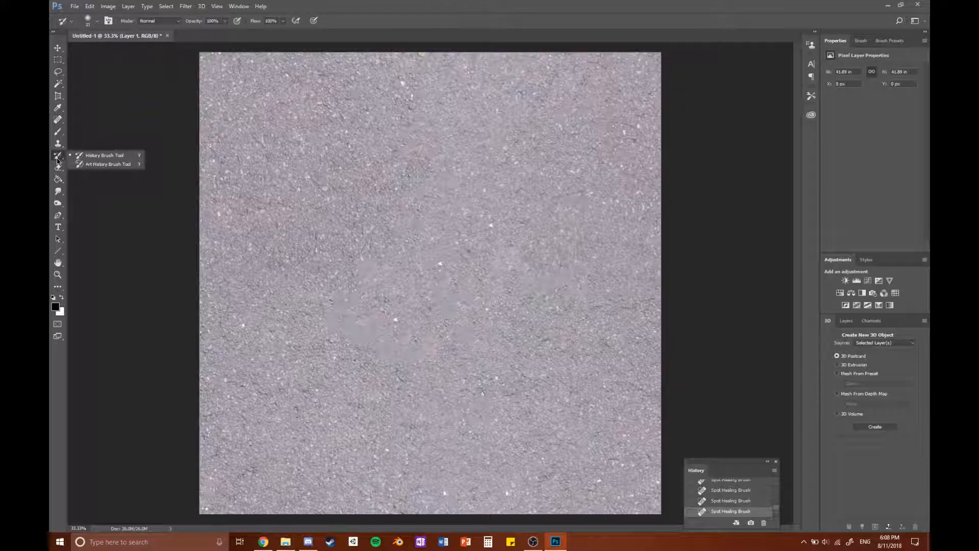
{"action": "left_click", "coordinate": [58, 148]}
{"action": "right_click", "coordinate": [57, 142]}
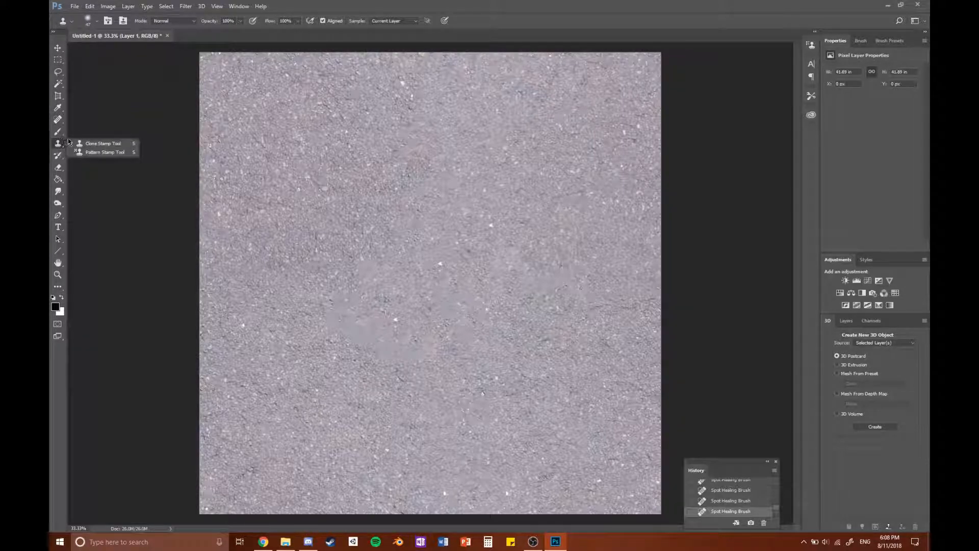
{"action": "left_click", "coordinate": [87, 151]}
{"action": "right_click", "coordinate": [55, 142]}
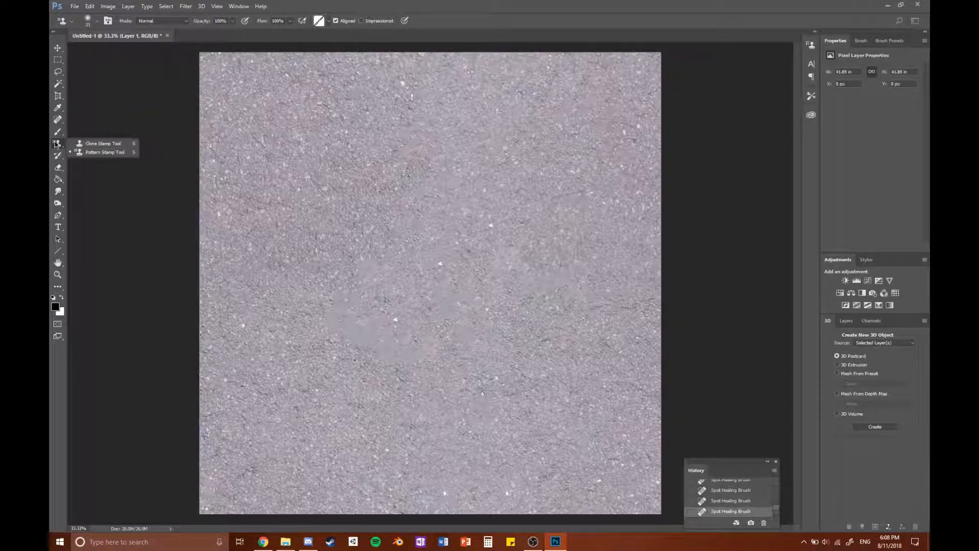
{"action": "left_click", "coordinate": [83, 143]}
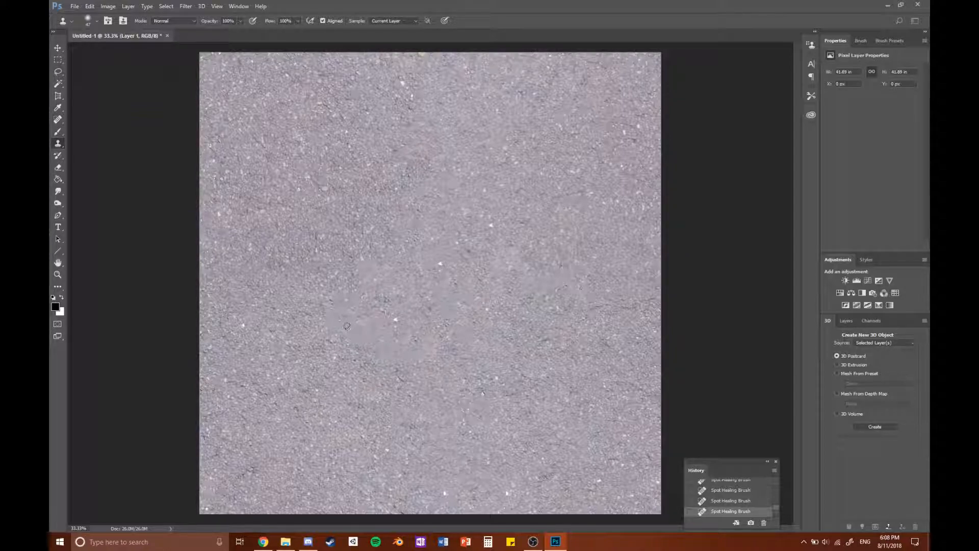
{"action": "mouse_move", "coordinate": [343, 312]}
{"action": "left_mouse_down"}
{"action": "mouse_move", "coordinate": [318, 324]}
{"action": "mouse_move", "coordinate": [390, 333]}
{"action": "mouse_move", "coordinate": [362, 342]}
{"action": "mouse_move", "coordinate": [415, 345]}
{"action": "mouse_move", "coordinate": [356, 346]}
{"action": "mouse_move", "coordinate": [405, 370]}
{"action": "left_mouse_up"}
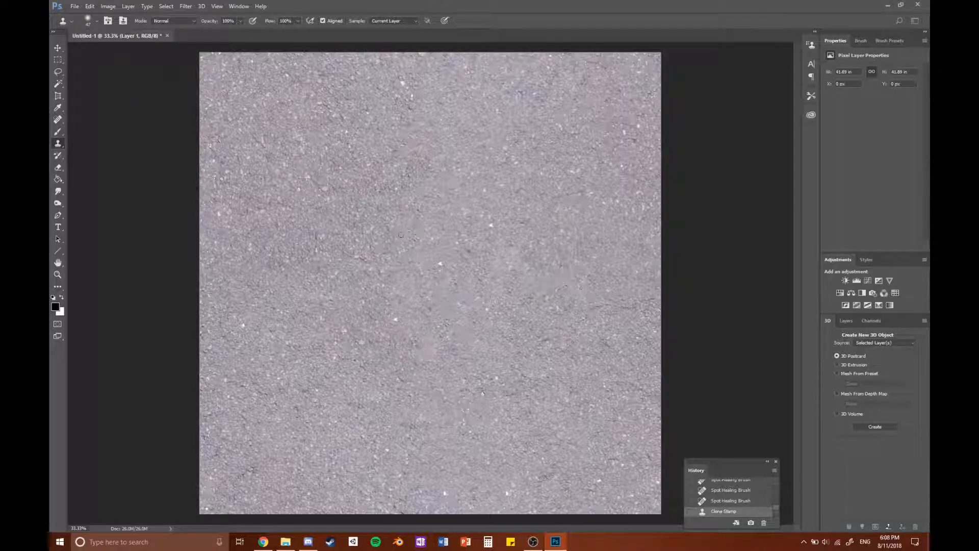
{"action": "left_click", "coordinate": [407, 264]}
{"action": "left_click", "coordinate": [449, 368]}
{"action": "mouse_move", "coordinate": [509, 263]}
{"action": "left_mouse_down"}
{"action": "mouse_move", "coordinate": [532, 253]}
{"action": "mouse_move", "coordinate": [540, 278]}
{"action": "mouse_move", "coordinate": [522, 318]}
{"action": "left_mouse_up"}
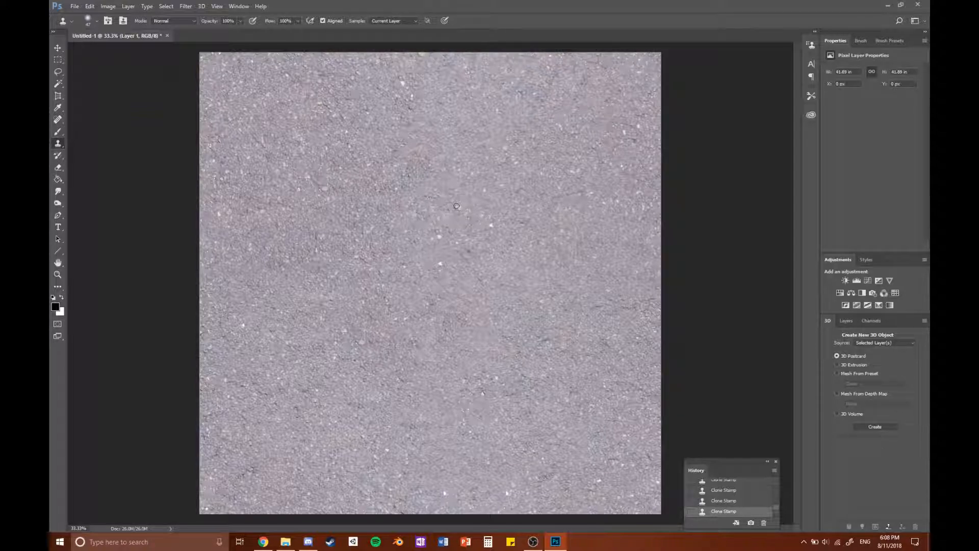
Spot-heal the patch just above the image centre and clone clean concrete texture over the blurry spots around it.
{"action": "left_click", "coordinate": [57, 119]}
{"action": "left_click_drag", "start_coordinate": [467, 206], "coordinate": [437, 199]}
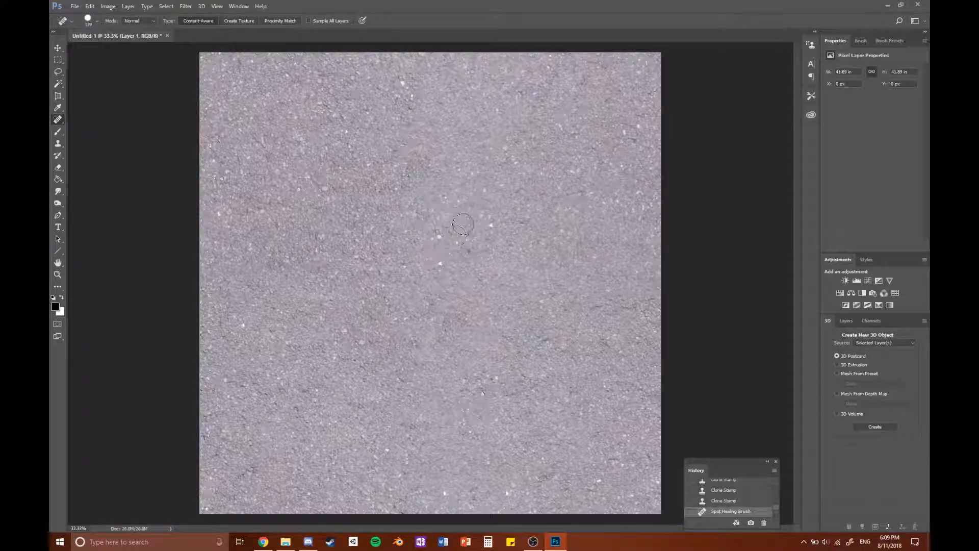
{"action": "left_click", "coordinate": [58, 144]}
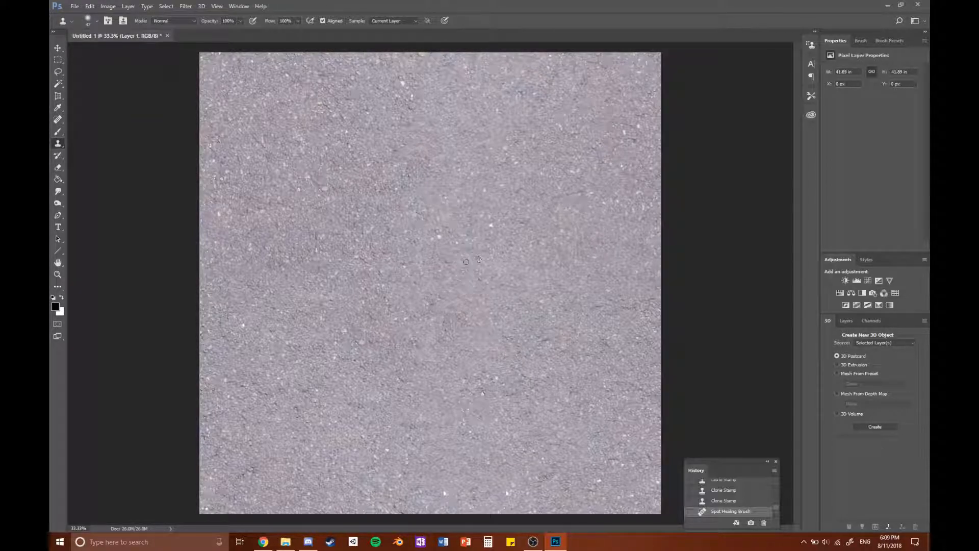
{"action": "left_click", "coordinate": [479, 282]}
{"action": "left_click", "coordinate": [441, 201]}
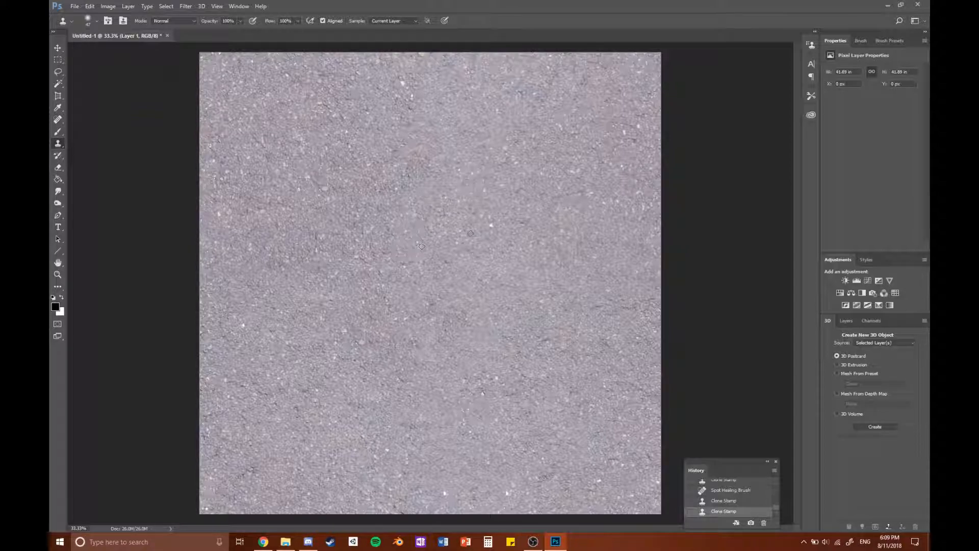
{"action": "left_click", "coordinate": [424, 204]}
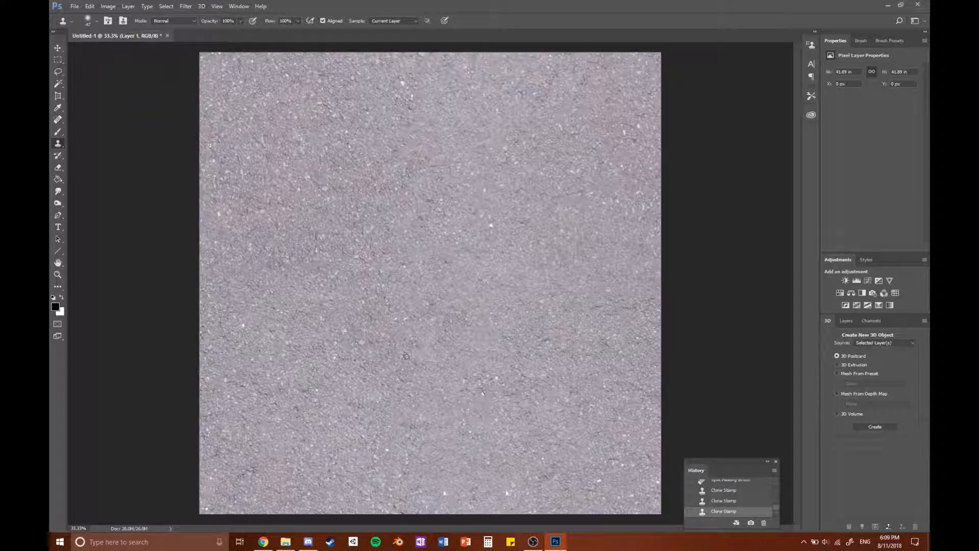
{"action": "left_click", "coordinate": [424, 352]}
Spot-heal the central area, then the right, middle and left sections of the horizontal seam.
{"action": "left_click", "coordinate": [57, 122]}
{"action": "mouse_move", "coordinate": [419, 148]}
{"action": "left_mouse_down"}
{"action": "mouse_move", "coordinate": [482, 158]}
{"action": "mouse_move", "coordinate": [388, 183]}
{"action": "mouse_move", "coordinate": [489, 214]}
{"action": "mouse_move", "coordinate": [408, 245]}
{"action": "mouse_move", "coordinate": [467, 283]}
{"action": "mouse_move", "coordinate": [413, 329]}
{"action": "mouse_move", "coordinate": [484, 314]}
{"action": "left_mouse_up"}
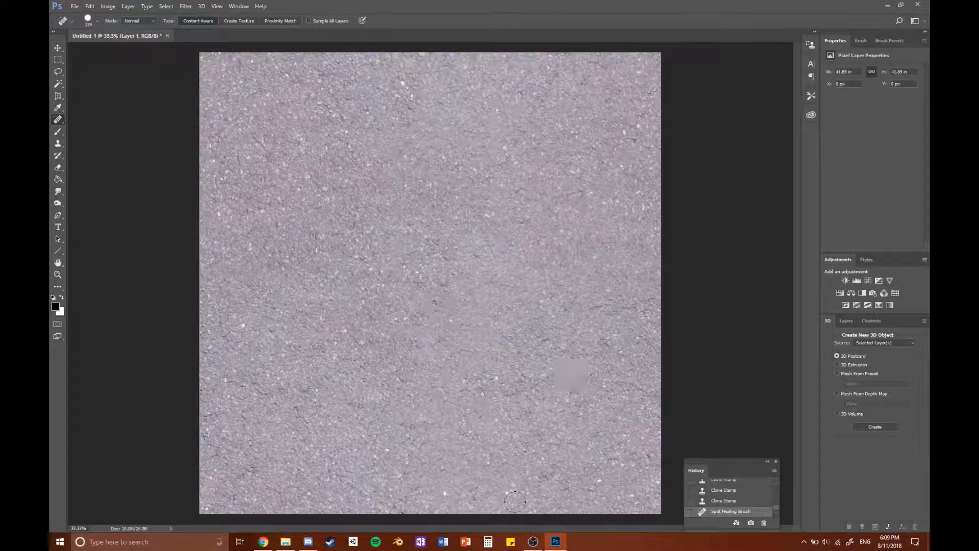
{"action": "left_click_drag", "start_coordinate": [666, 278], "coordinate": [549, 283]}
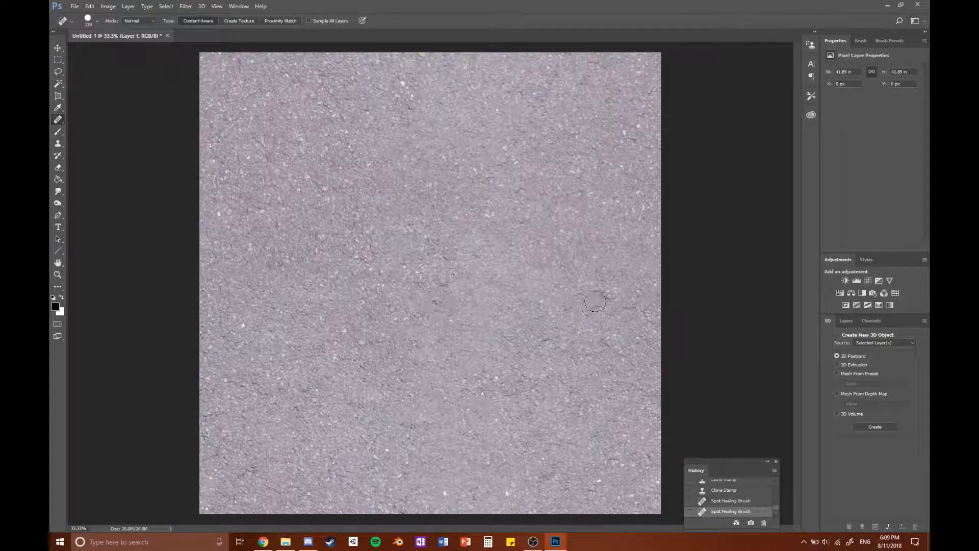
{"action": "left_click_drag", "start_coordinate": [453, 283], "coordinate": [367, 285]}
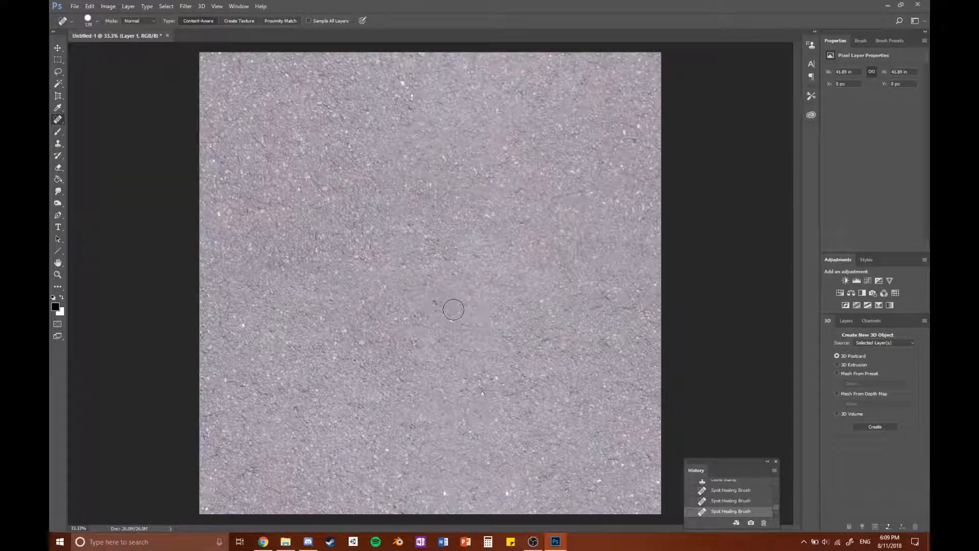
{"action": "mouse_move", "coordinate": [282, 289]}
{"action": "left_mouse_down"}
{"action": "mouse_move", "coordinate": [221, 290]}
{"action": "mouse_move", "coordinate": [192, 303]}
{"action": "left_mouse_up"}
Clone clean concrete texture over the blurry patches along the left, right and central sections of the horizontal seam.
{"action": "left_click", "coordinate": [57, 143]}
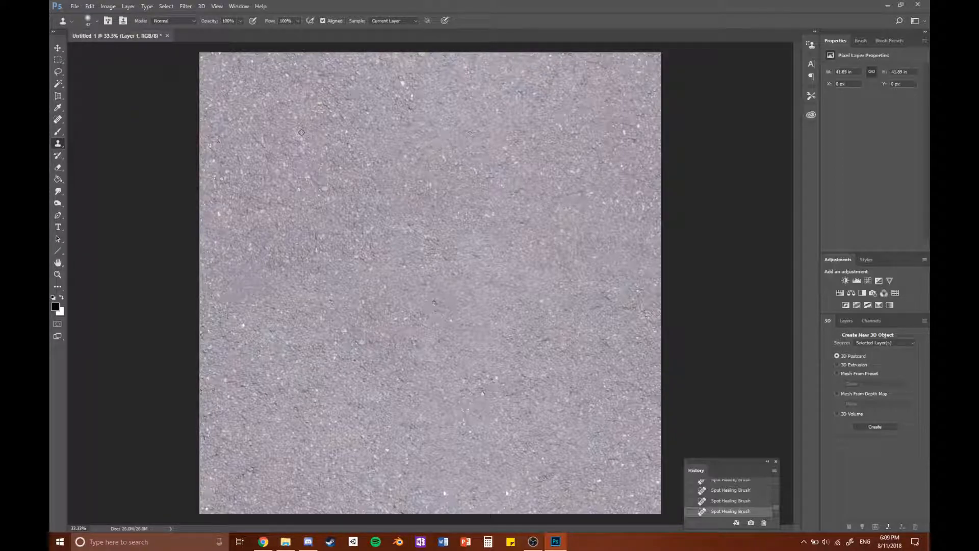
{"action": "left_click_drag", "start_coordinate": [227, 282], "coordinate": [278, 317]}
{"action": "left_click_drag", "start_coordinate": [341, 271], "coordinate": [283, 303]}
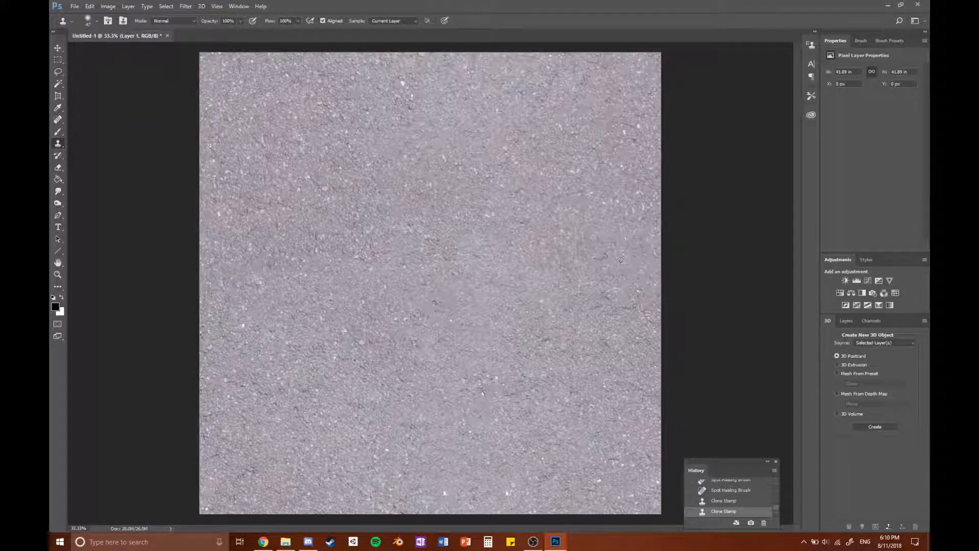
{"action": "left_click_drag", "start_coordinate": [595, 268], "coordinate": [580, 287]}
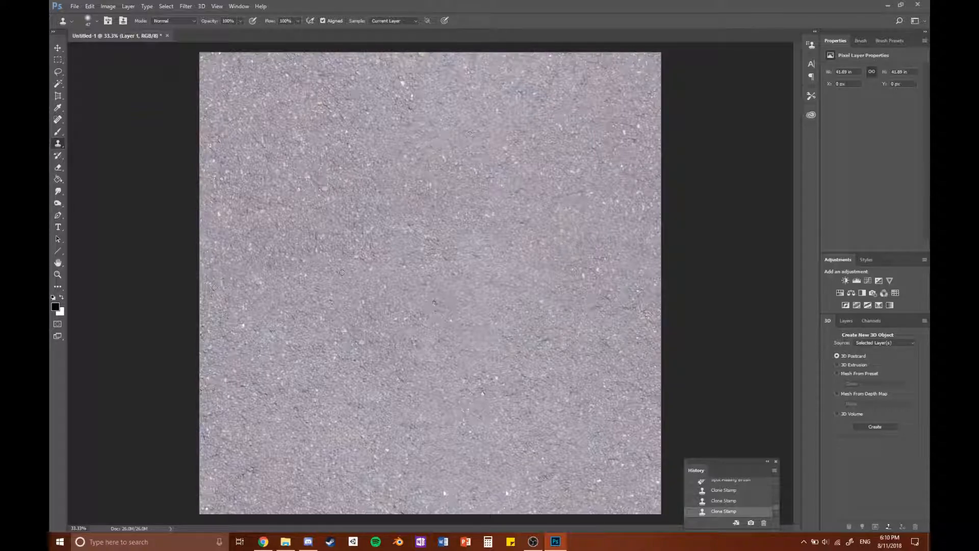
{"action": "left_click_drag", "start_coordinate": [414, 269], "coordinate": [363, 299]}
Spot-heal the cloned area just left of the image centre.
{"action": "left_click", "coordinate": [57, 120]}
{"action": "mouse_move", "coordinate": [321, 277]}
{"action": "left_mouse_down"}
{"action": "mouse_move", "coordinate": [458, 282]}
{"action": "mouse_move", "coordinate": [331, 293]}
{"action": "mouse_move", "coordinate": [445, 294]}
{"action": "mouse_move", "coordinate": [442, 318]}
{"action": "mouse_move", "coordinate": [389, 346]}
{"action": "left_mouse_up"}
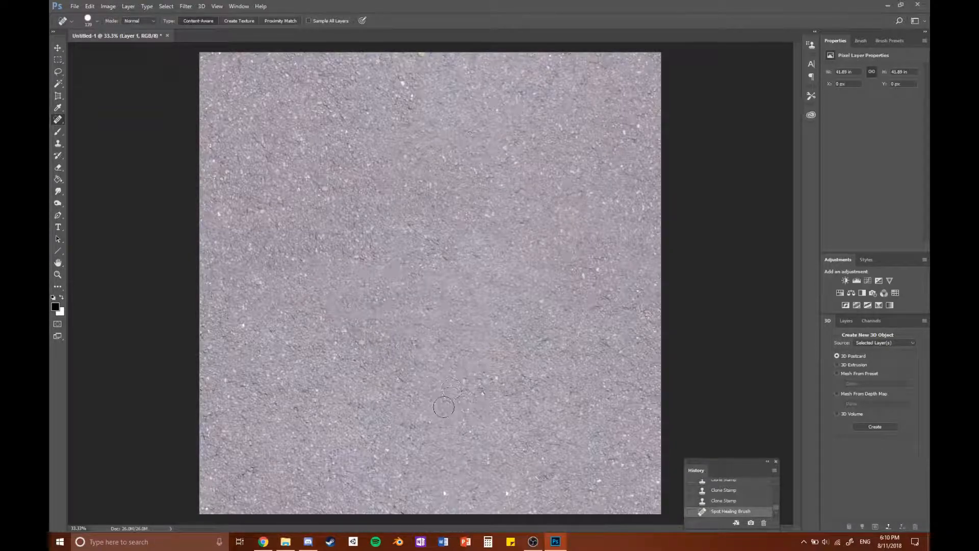
Spot-heal the visible patches along the horizontal seam between the image centre and its right edge.
{"action": "mouse_move", "coordinate": [661, 294]}
{"action": "left_mouse_down"}
{"action": "mouse_move", "coordinate": [611, 301]}
{"action": "mouse_move", "coordinate": [594, 320]}
{"action": "mouse_move", "coordinate": [551, 297]}
{"action": "mouse_move", "coordinate": [539, 329]}
{"action": "left_mouse_up"}
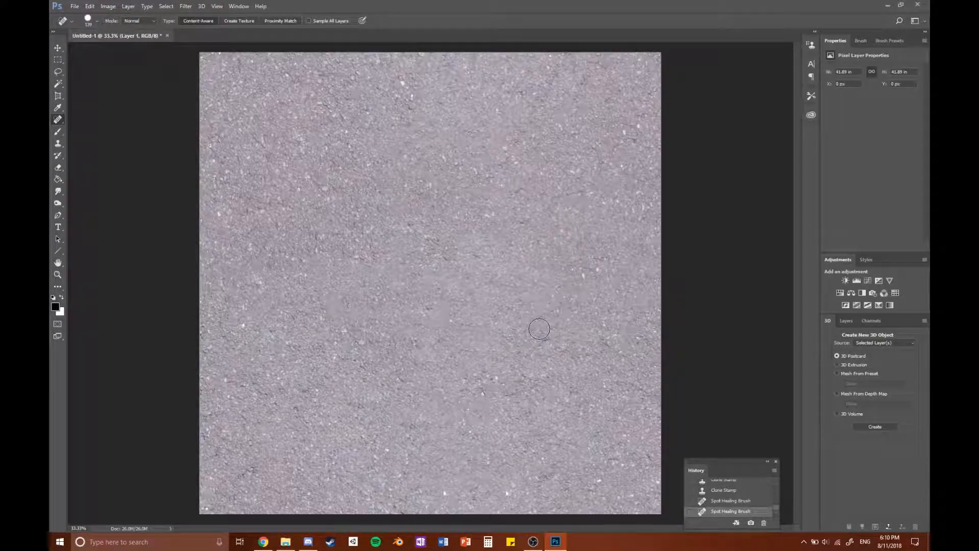
{"action": "left_click_drag", "start_coordinate": [579, 287], "coordinate": [658, 268]}
{"action": "left_click_drag", "start_coordinate": [584, 337], "coordinate": [657, 327]}
Start saving the document under a new name and create a folder named Concrete on the Desktop.
{"action": "left_click", "coordinate": [75, 7]}
{"action": "left_click", "coordinate": [99, 108]}
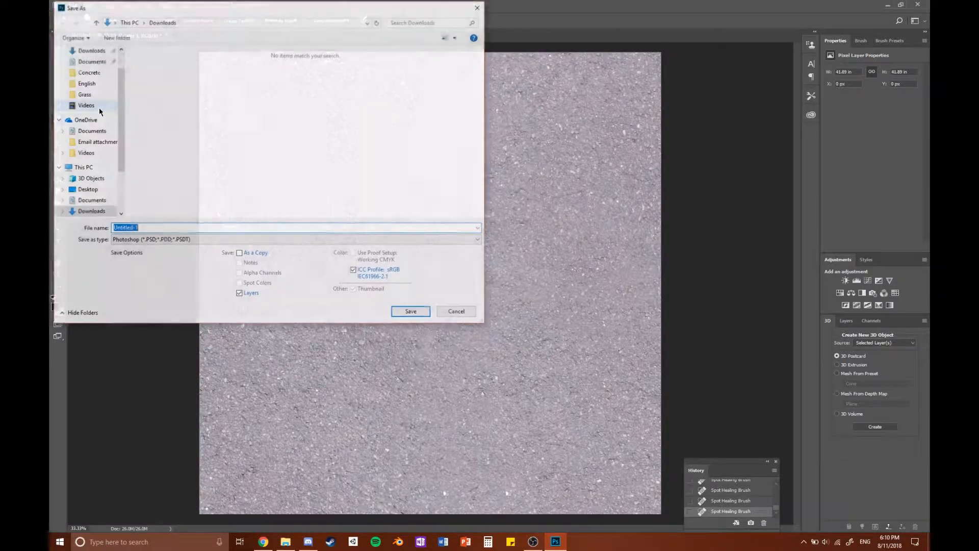
{"action": "left_click", "coordinate": [129, 23]}
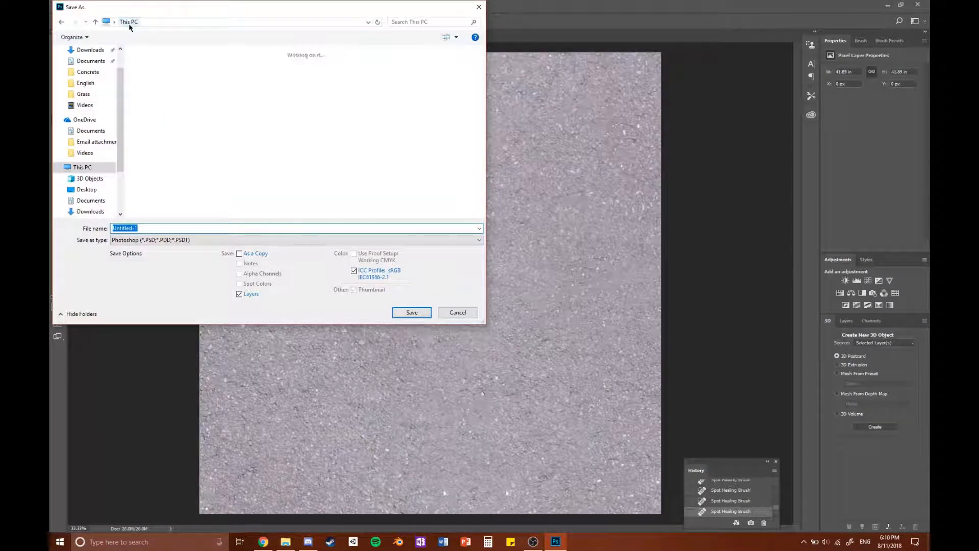
{"action": "double_click", "coordinate": [282, 73]}
{"action": "right_click", "coordinate": [298, 136]}
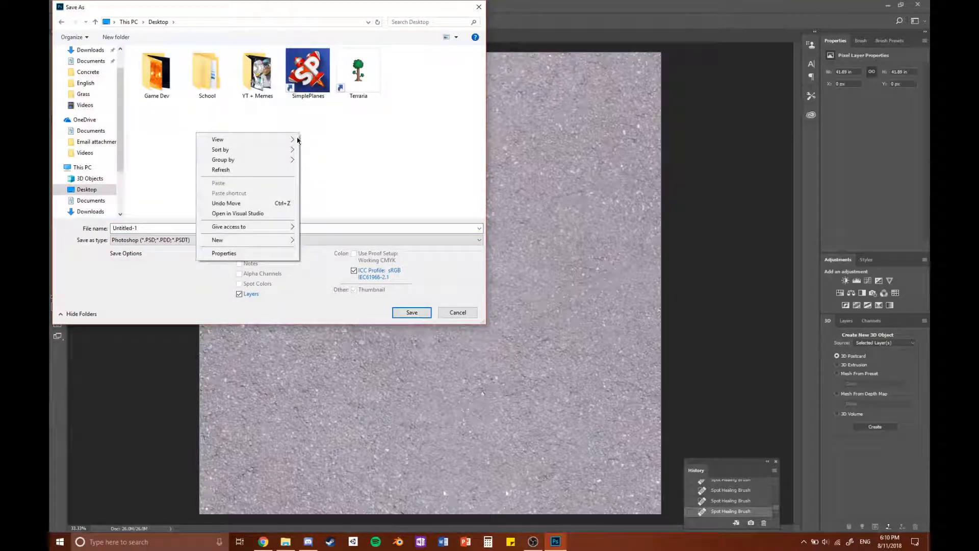
{"action": "mouse_move", "coordinate": [278, 239]}
{"action": "left_click", "coordinate": [322, 241]}
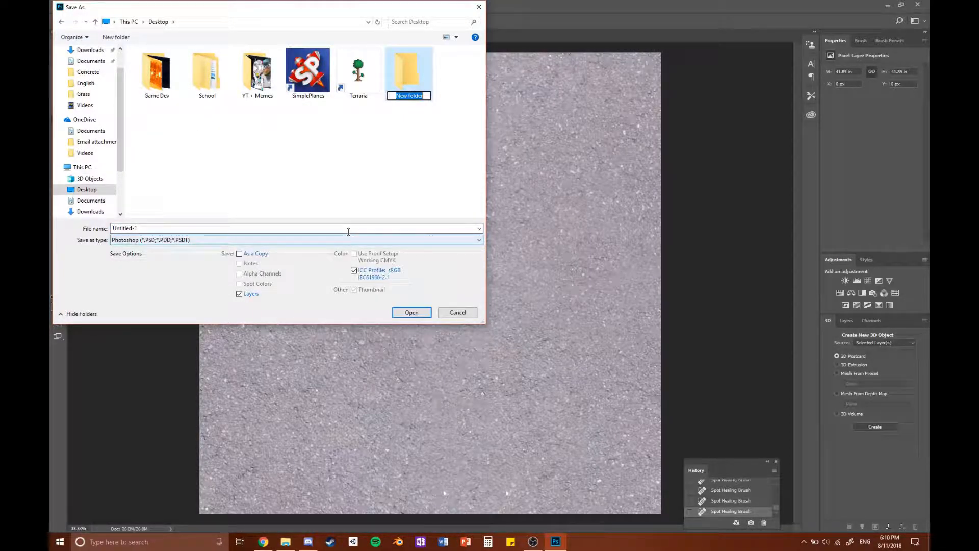
{"action": "type", "text": "Texture"}
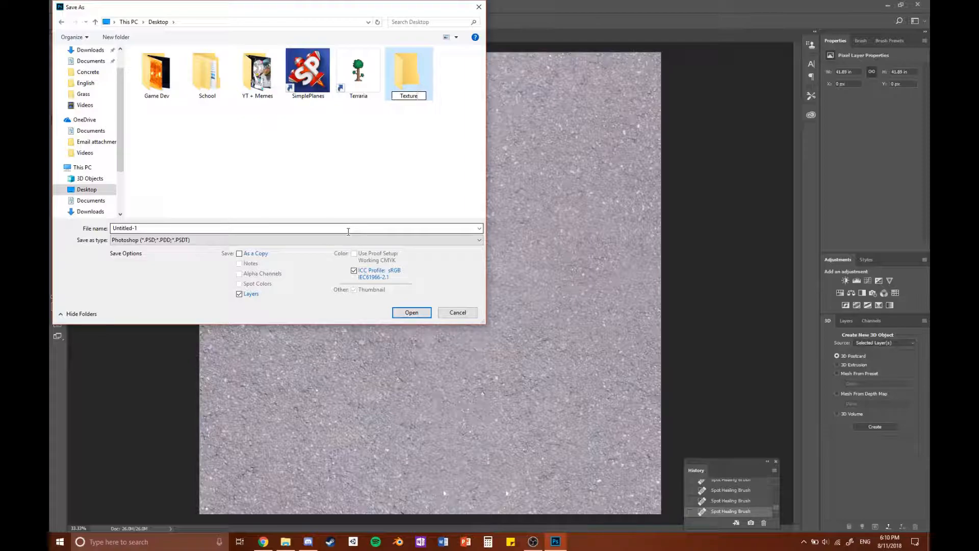
{"action": "key", "text": "ctrl+BackSpace"}
{"action": "key", "text": "ctrl+BackSpace"}
{"action": "key", "text": "BackSpace"}
{"action": "key", "text": "BackSpace"}
{"action": "key", "text": "BackSpace"}
{"action": "key", "text": "BackSpace"}
{"action": "key", "text": "BackSpace"}
{"action": "key", "text": "BackSpace"}
{"action": "key", "text": "BackSpace"}
{"action": "key", "text": "BackSpace"}
{"action": "key", "text": "BackSpace"}
{"action": "type", "text": "Concrete"}
{"action": "key", "text": "Return"}
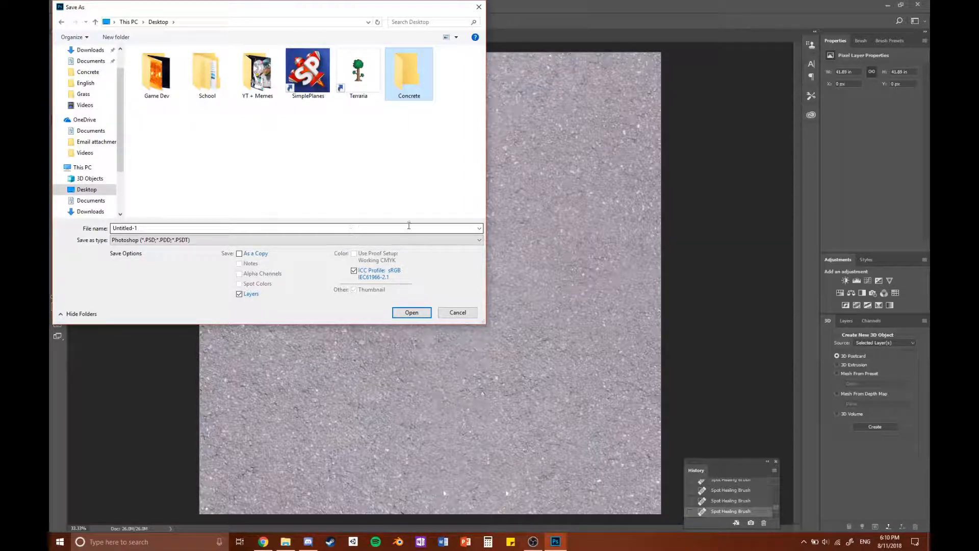
Save the document as a Photoshop file named Concrete inside the new Concrete folder.
{"action": "double_click", "coordinate": [409, 77]}
{"action": "left_click", "coordinate": [149, 224]}
{"action": "type", "text": "Conc"}
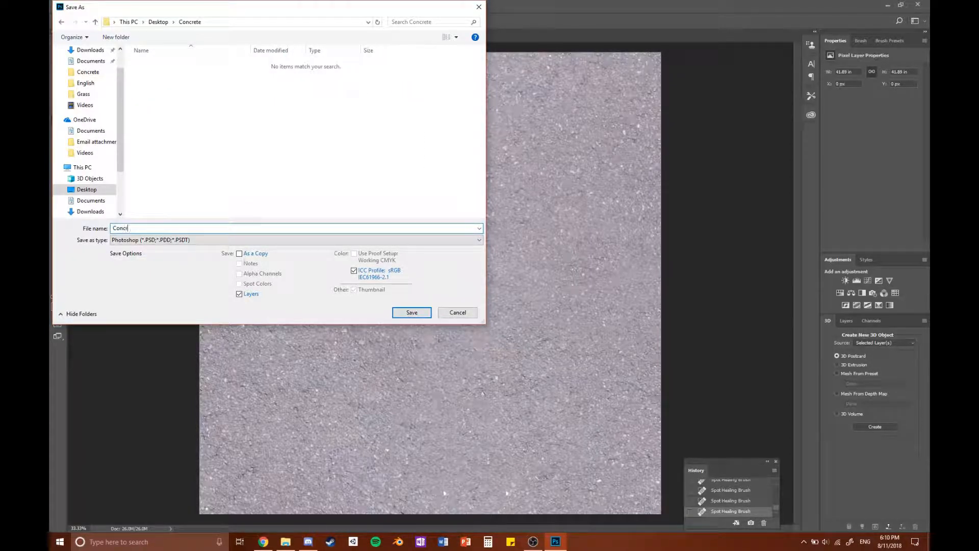
{"action": "type", "text": "rete"}
{"action": "key", "text": "Return"}
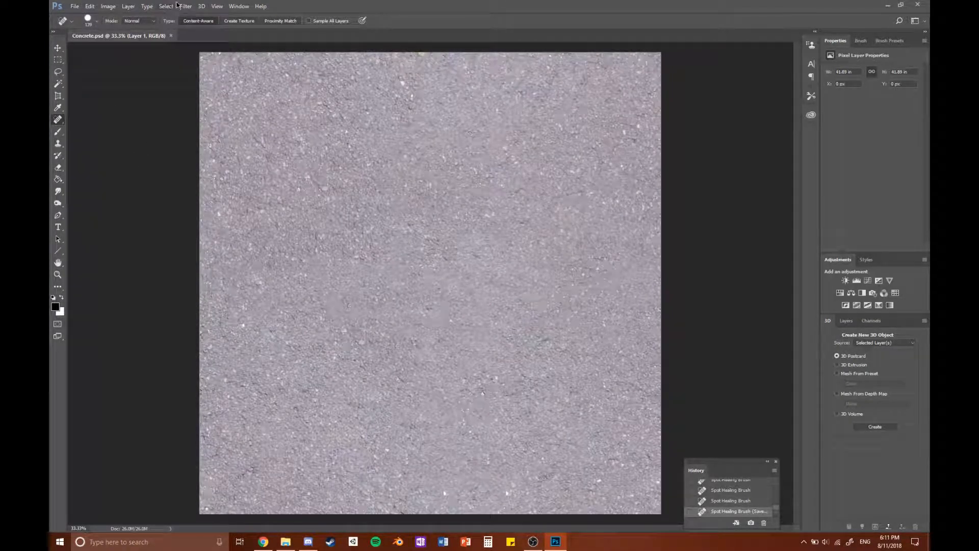
Save a PNG copy named Concrete in the same folder, using Smallest / Slow compression and no interlacing.
{"action": "left_click", "coordinate": [73, 7]}
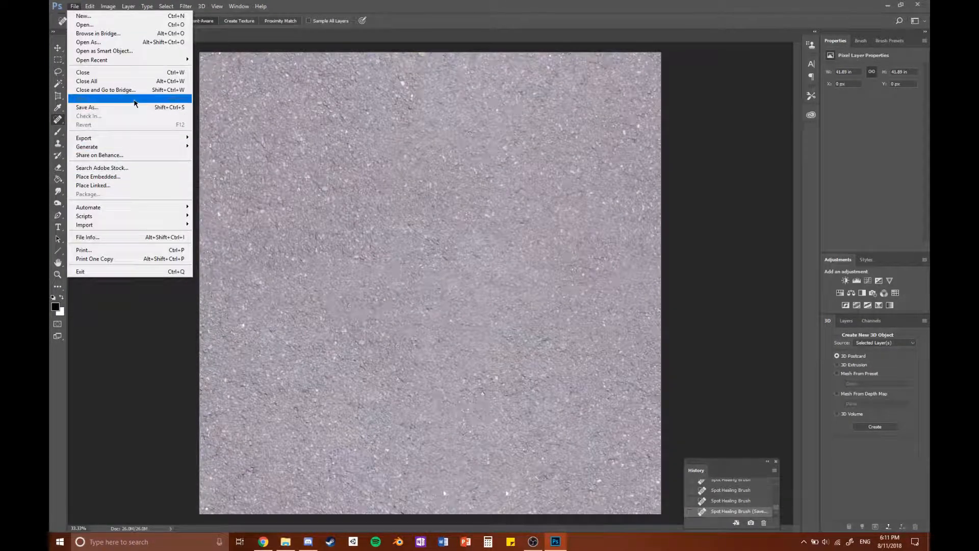
{"action": "left_click", "coordinate": [87, 107]}
{"action": "left_click", "coordinate": [296, 239]}
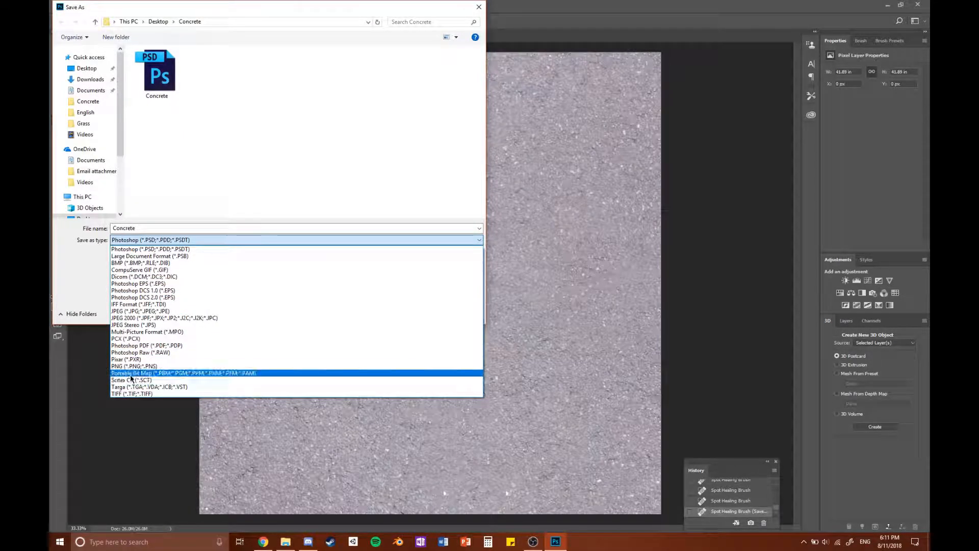
{"action": "left_click", "coordinate": [134, 367]}
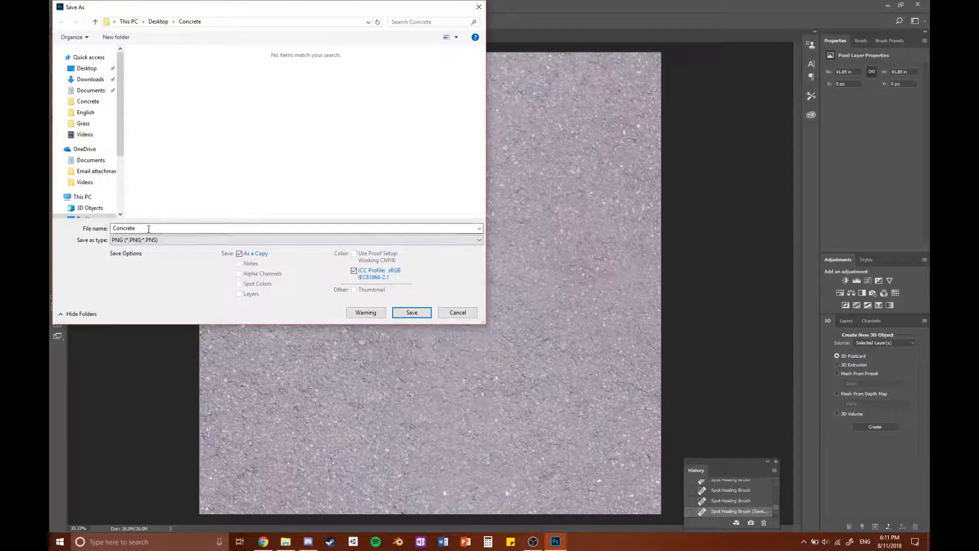
{"action": "left_click", "coordinate": [411, 313]}
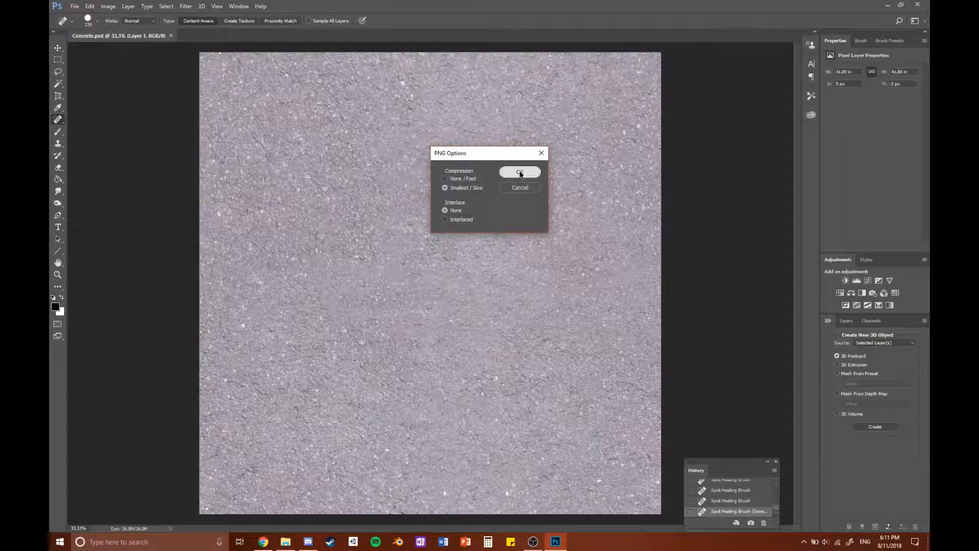
{"action": "left_click", "coordinate": [520, 172]}
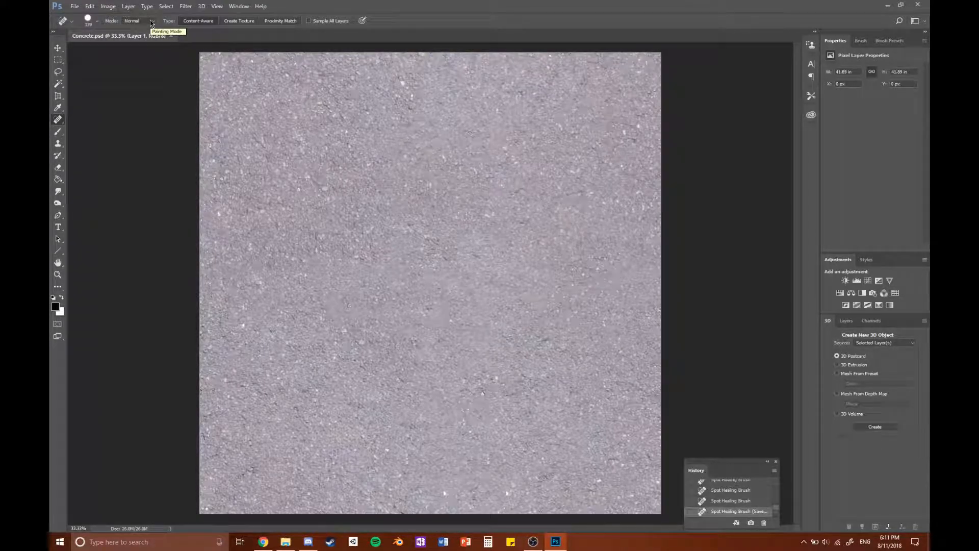
Start the Generate Normal Map filter on the concrete layer.
{"action": "left_click", "coordinate": [186, 6]}
{"action": "mouse_move", "coordinate": [211, 99]}
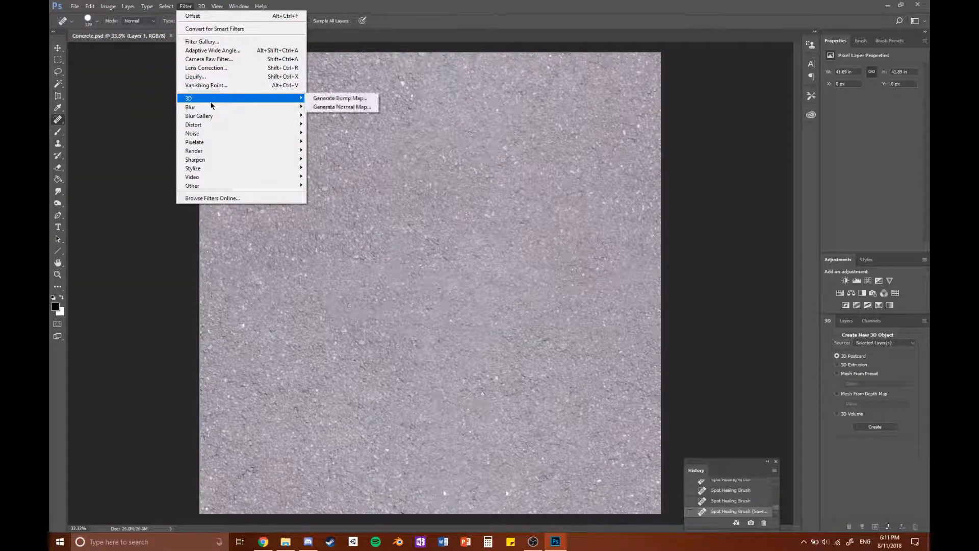
{"action": "left_click", "coordinate": [353, 106]}
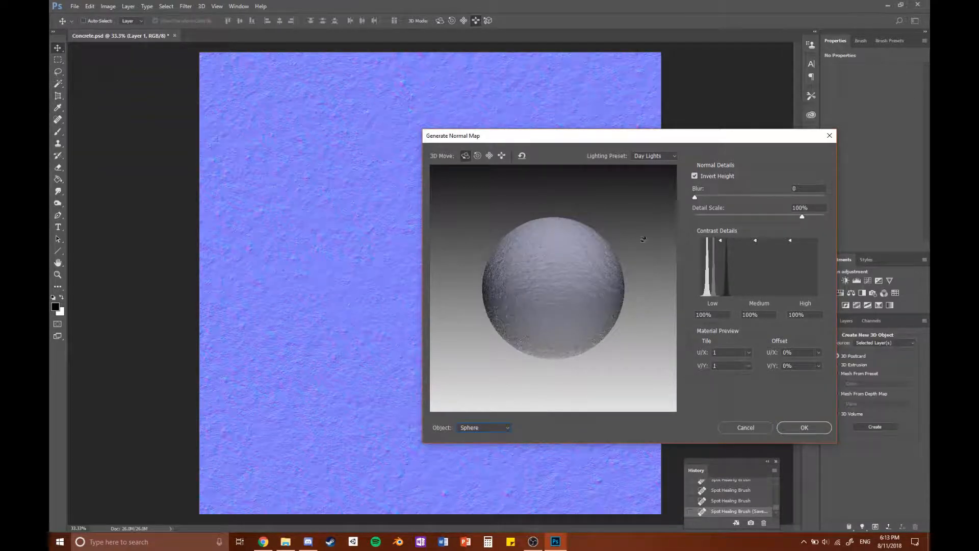
Try a blur of 34.3 on the normal map preview, and reset the blur to 0.
{"action": "left_click_drag", "start_coordinate": [695, 197], "coordinate": [784, 197]}
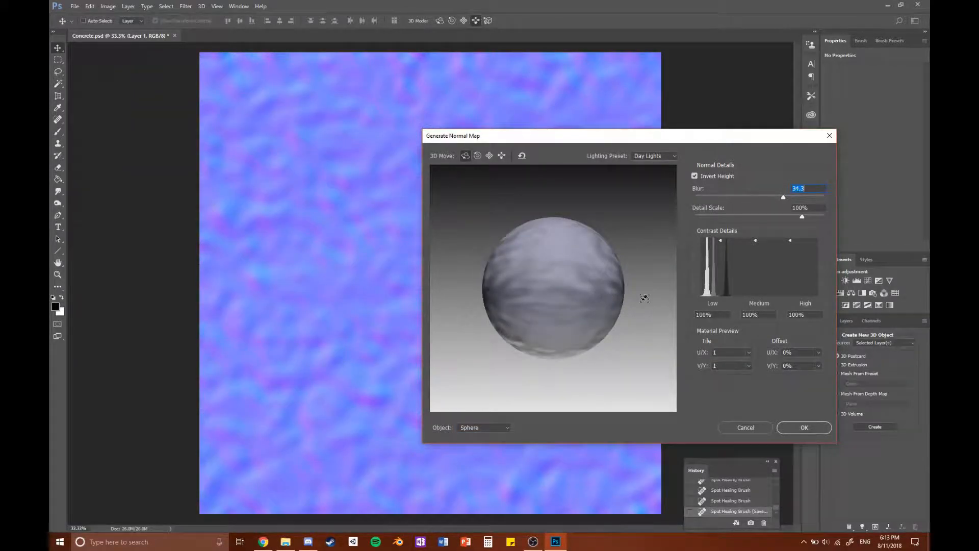
{"action": "left_click_drag", "start_coordinate": [590, 331], "coordinate": [607, 247]}
{"action": "left_click_drag", "start_coordinate": [784, 198], "coordinate": [688, 200]}
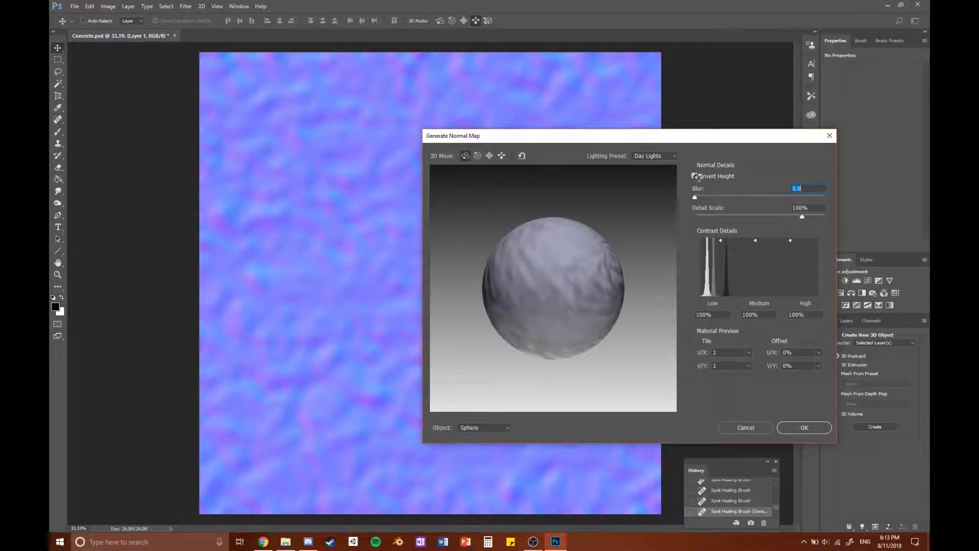
Preview the normal map sphere with Invert Height off, and turn the option back on.
{"action": "left_click", "coordinate": [695, 176]}
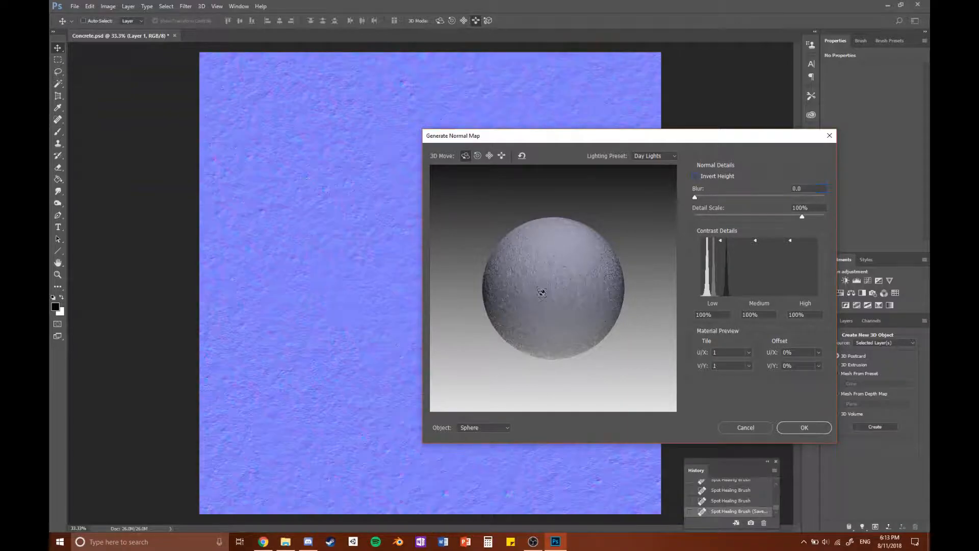
{"action": "left_click_drag", "start_coordinate": [605, 256], "coordinate": [626, 263]}
{"action": "left_click", "coordinate": [694, 176]}
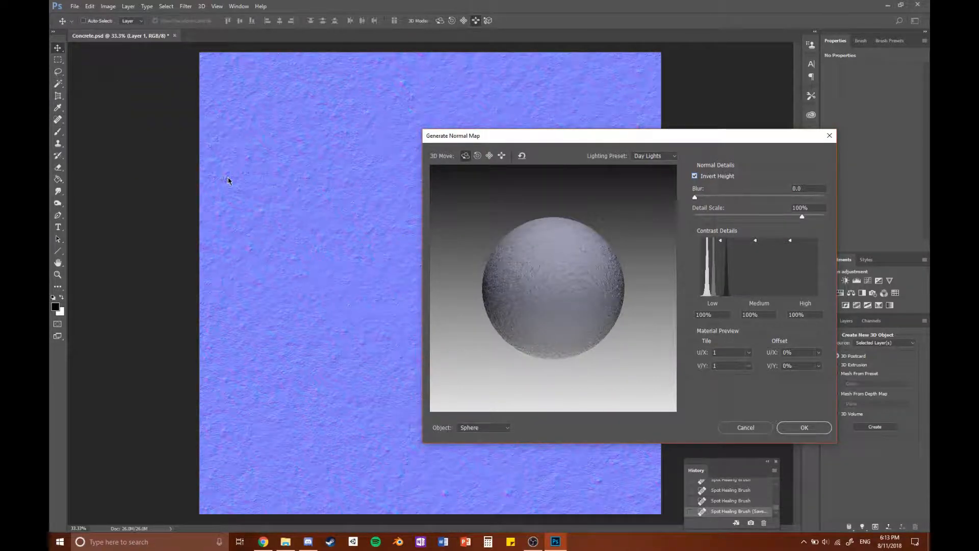
Set the detail scale to 100% and generate the normal map.
{"action": "left_click", "coordinate": [802, 216]}
{"action": "type", "text": "100"}
{"action": "left_click", "coordinate": [819, 434]}
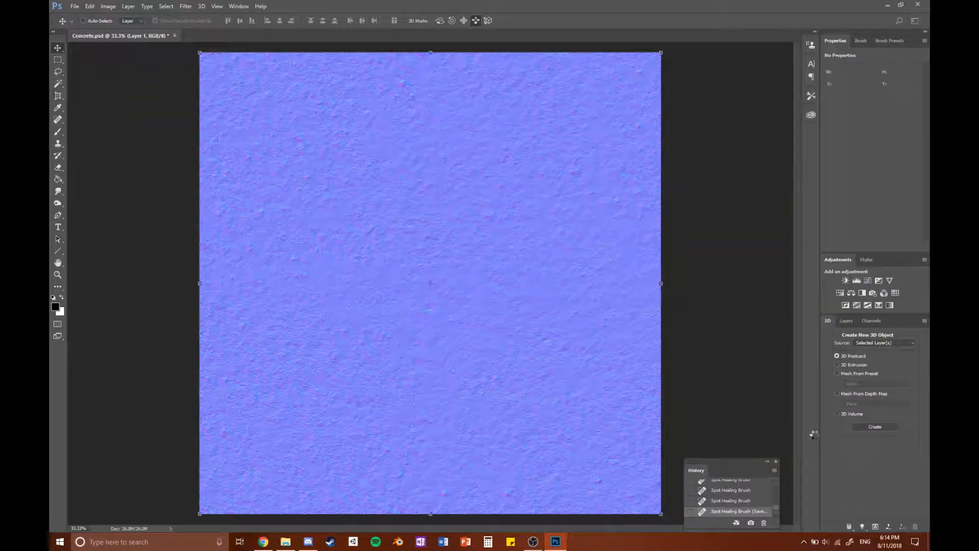
Save the normal map as a PNG copy named Concrete_Normal in the Concrete folder.
{"action": "left_click", "coordinate": [75, 6]}
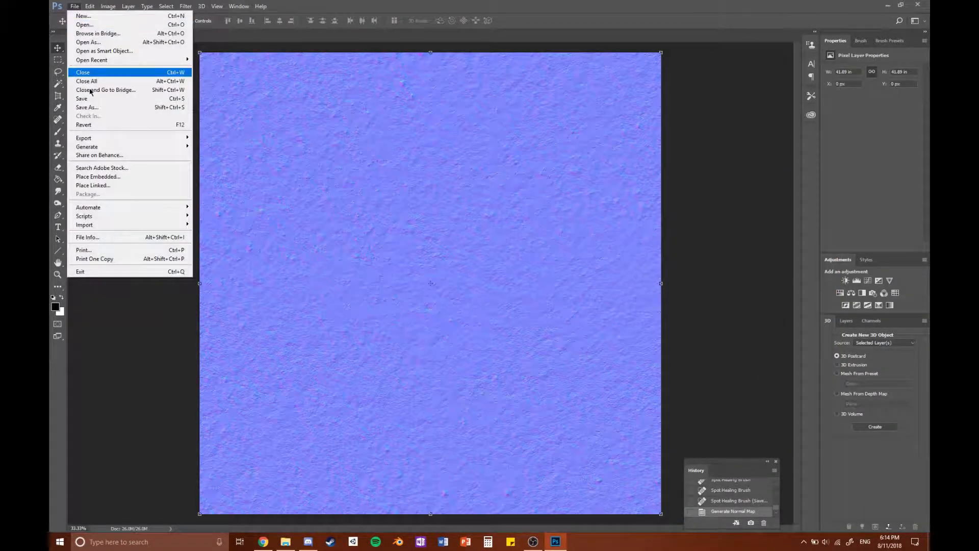
{"action": "left_click", "coordinate": [102, 113]}
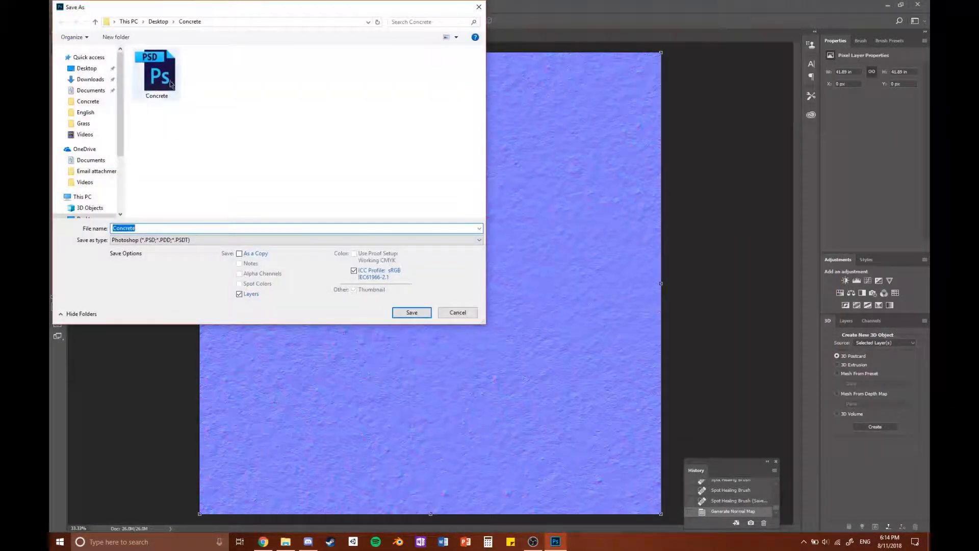
{"action": "left_click", "coordinate": [180, 240]}
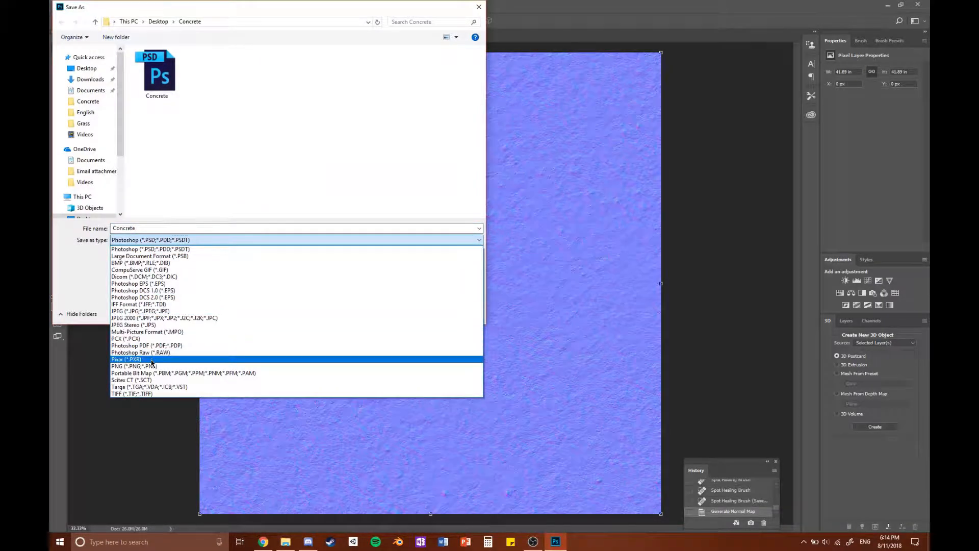
{"action": "left_click", "coordinate": [134, 365]}
{"action": "double_click", "coordinate": [159, 228]}
{"action": "left_click", "coordinate": [158, 228]}
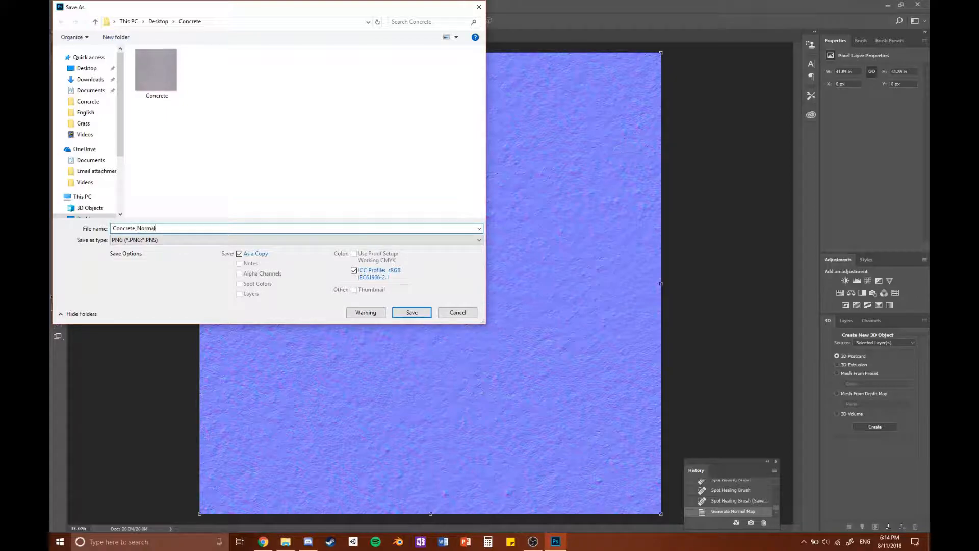
{"action": "key", "text": "Return"}
Revert the image in the history to the saved spot-healing state before the normal map, and hide the history.
{"action": "left_click", "coordinate": [238, 6]}
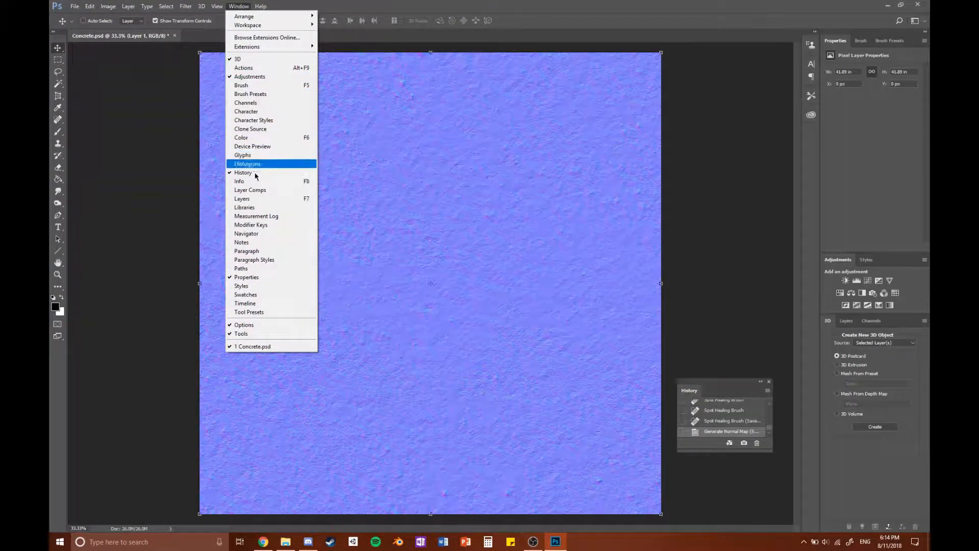
{"action": "left_click", "coordinate": [244, 172]}
{"action": "left_click", "coordinate": [238, 6]}
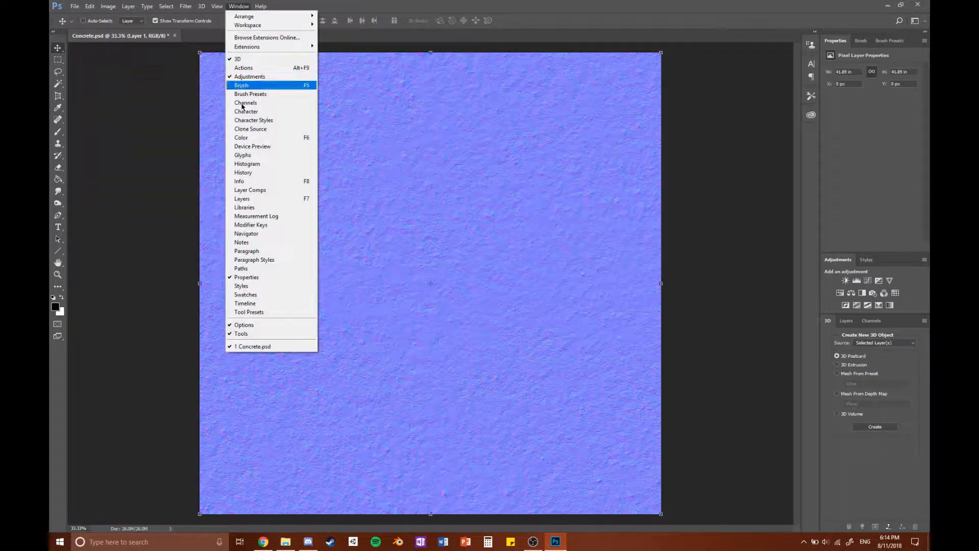
{"action": "left_click", "coordinate": [243, 172]}
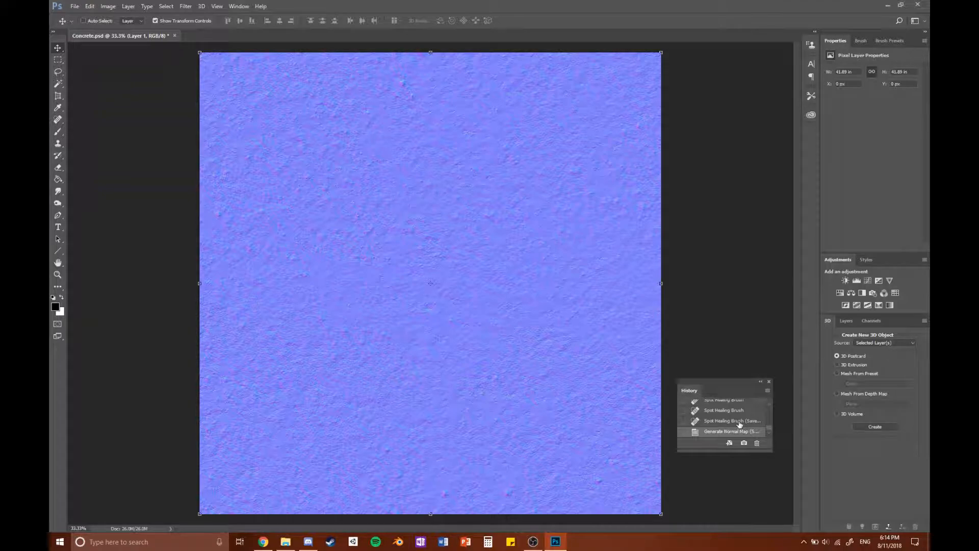
{"action": "left_click", "coordinate": [739, 421]}
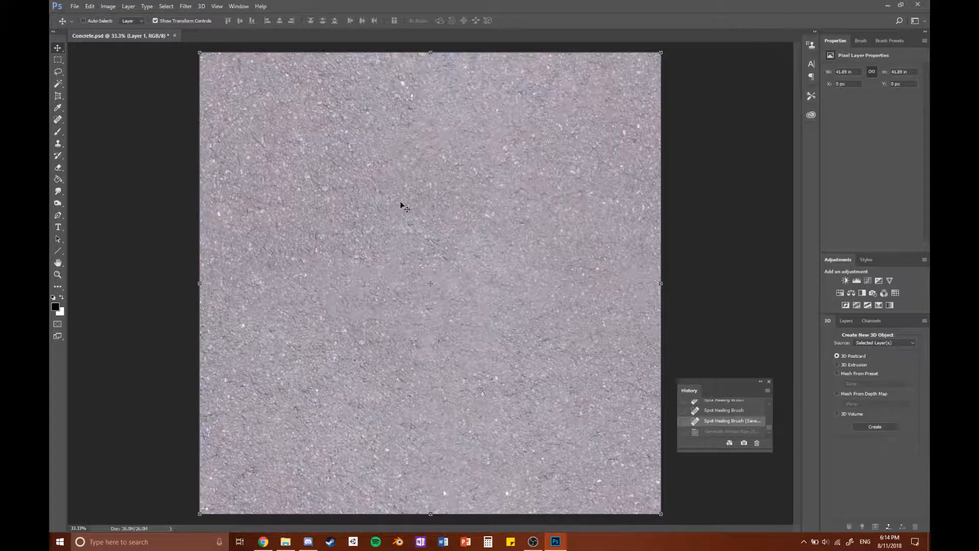
{"action": "left_click", "coordinate": [769, 382]}
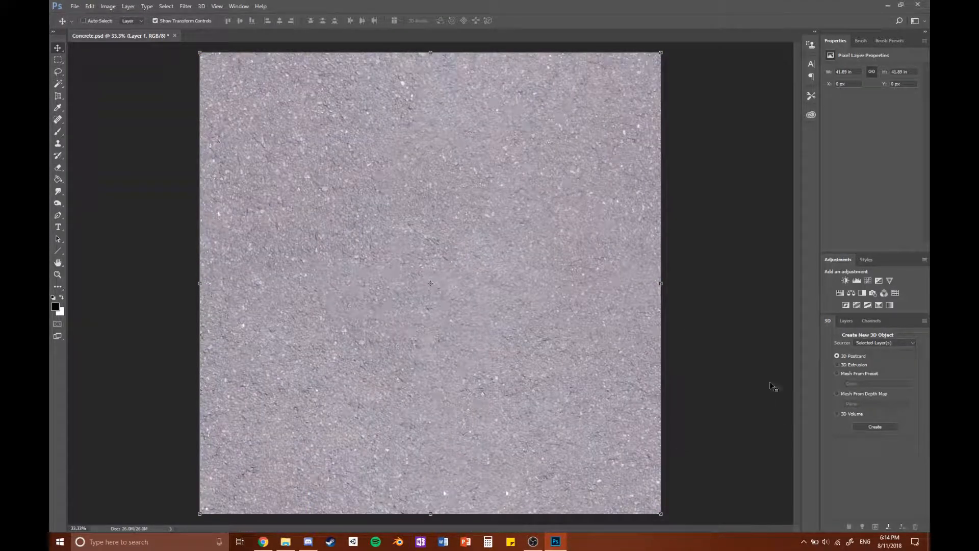
Generate a bump map from the concrete layer with Invert Height enabled.
{"action": "left_click", "coordinate": [202, 6]}
{"action": "mouse_move", "coordinate": [186, 5]}
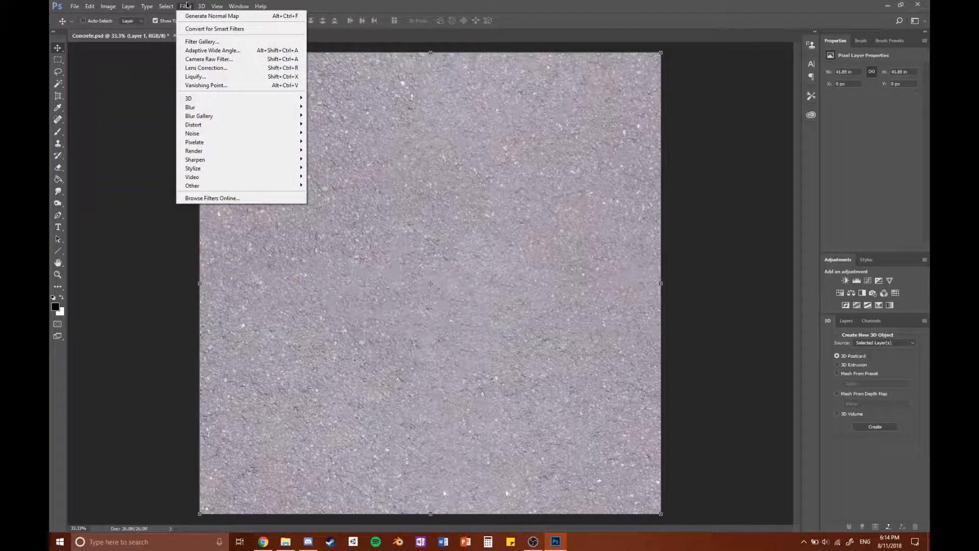
{"action": "mouse_move", "coordinate": [225, 98]}
{"action": "left_click", "coordinate": [330, 97]}
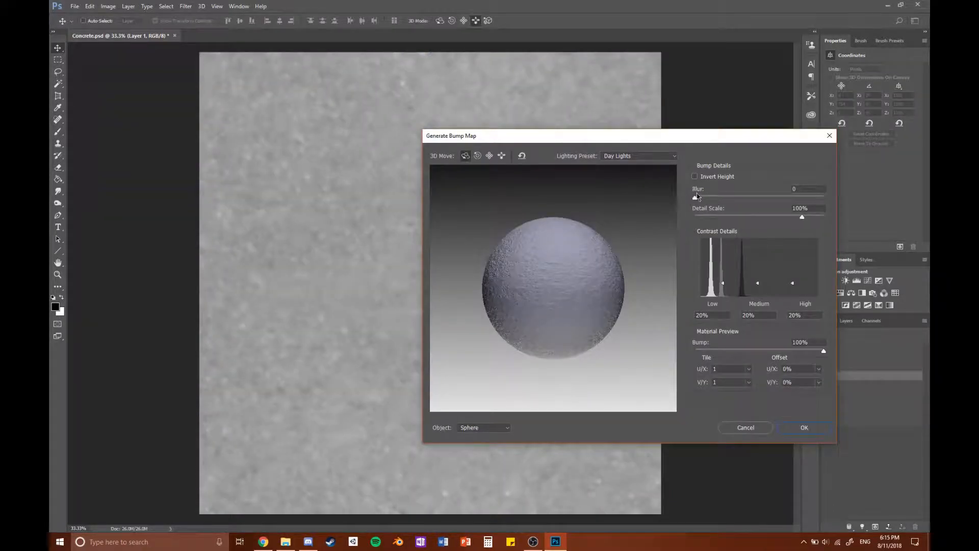
{"action": "left_click", "coordinate": [695, 176]}
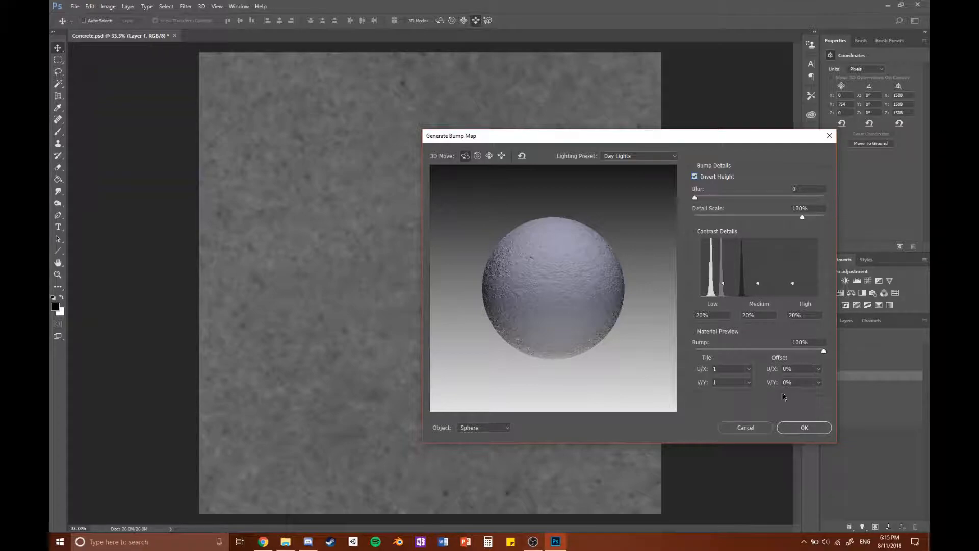
{"action": "left_click", "coordinate": [805, 428]}
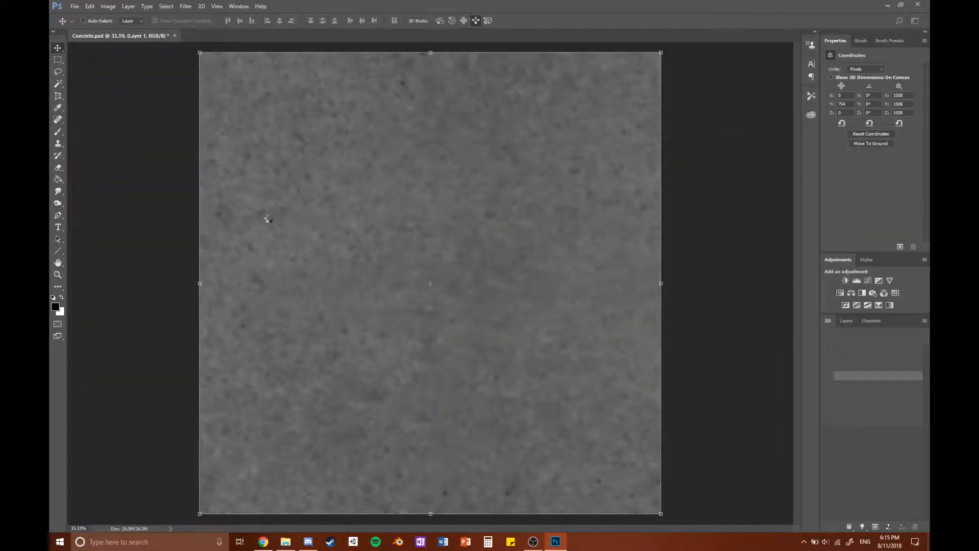
Save the bump map as a PNG copy named Concrete_Bump in the Concrete folder with the default PNG options.
{"action": "left_click", "coordinate": [75, 7]}
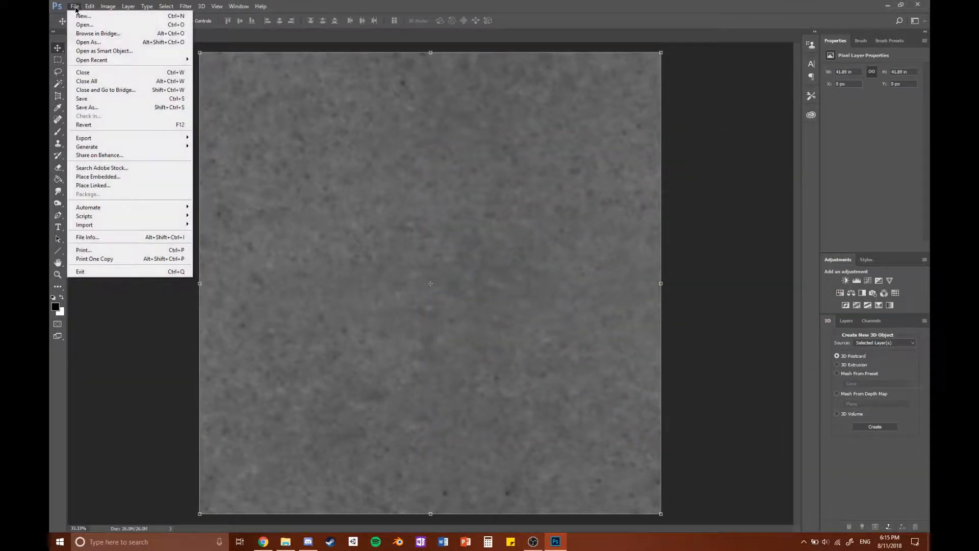
{"action": "left_click", "coordinate": [127, 106]}
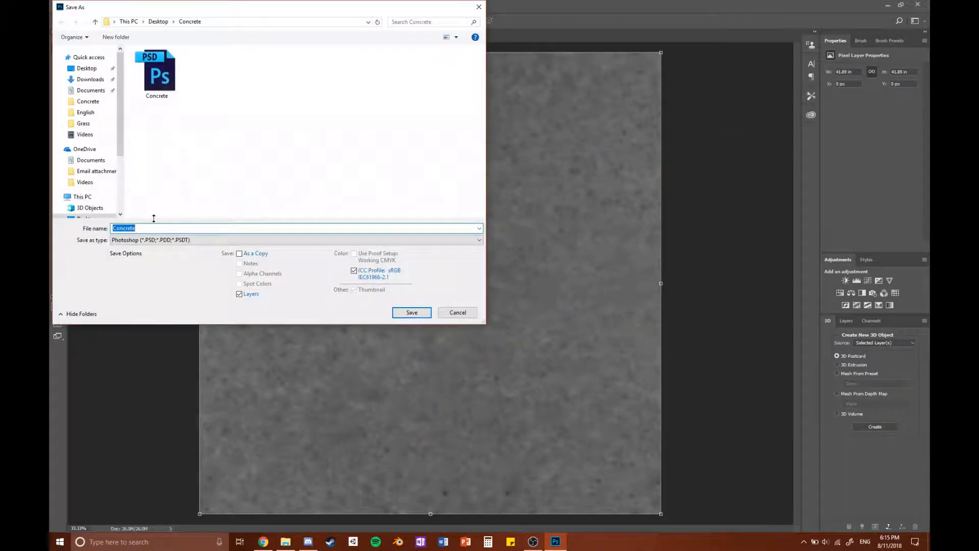
{"action": "left_click", "coordinate": [158, 239]}
{"action": "left_click", "coordinate": [153, 366]}
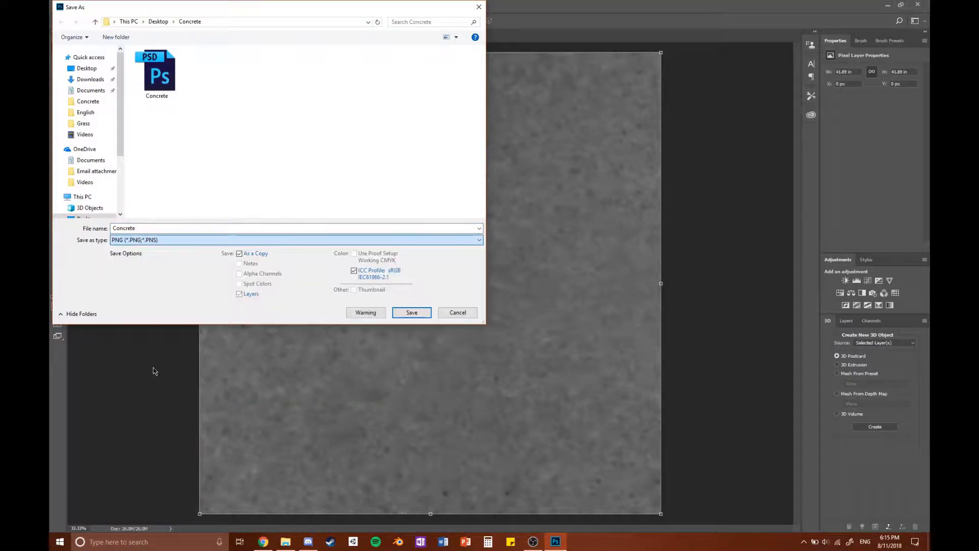
{"action": "left_click", "coordinate": [157, 228]}
{"action": "left_click", "coordinate": [157, 228]}
{"action": "type", "text": "_Bump"}
{"action": "key", "text": "Return"}
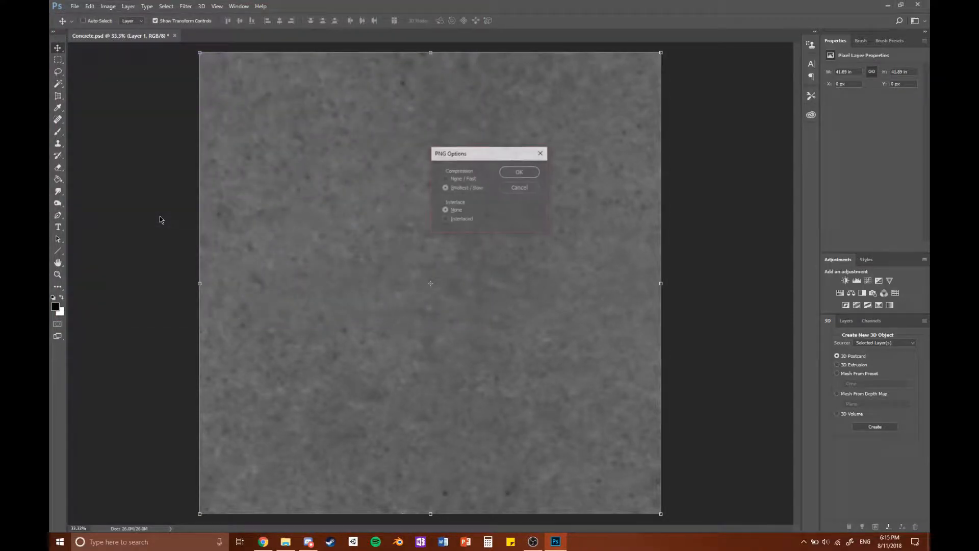
{"action": "left_click", "coordinate": [516, 172]}
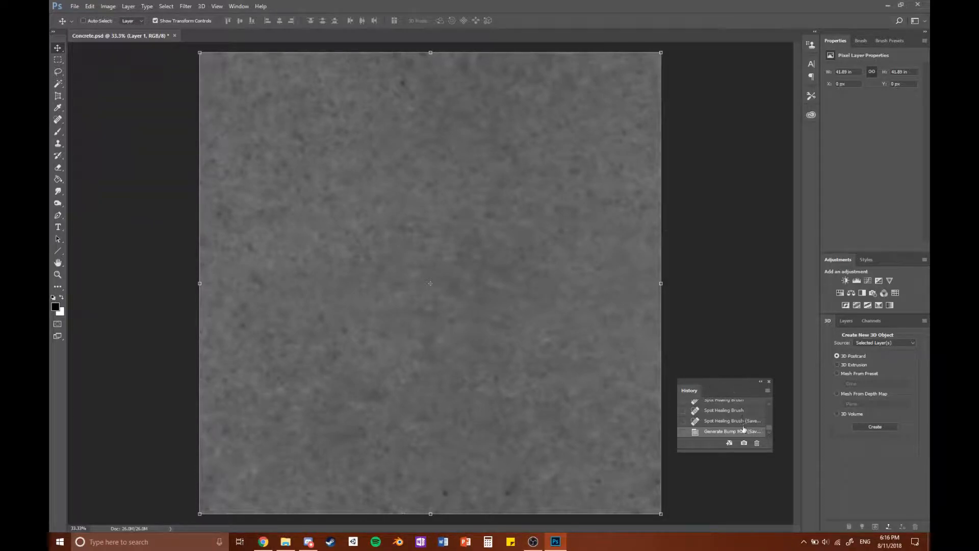
Revert the image in the history to the spot-healing state before the bump map, save the document and close Photoshop.
{"action": "left_click", "coordinate": [742, 421]}
{"action": "left_click", "coordinate": [769, 381]}
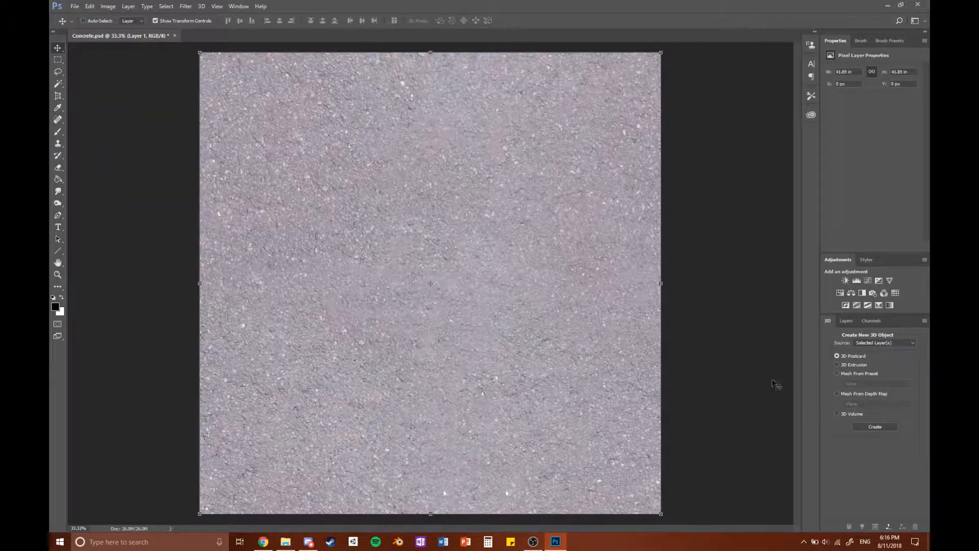
{"action": "key", "text": "ctrl+s"}
{"action": "left_click", "coordinate": [918, 4]}
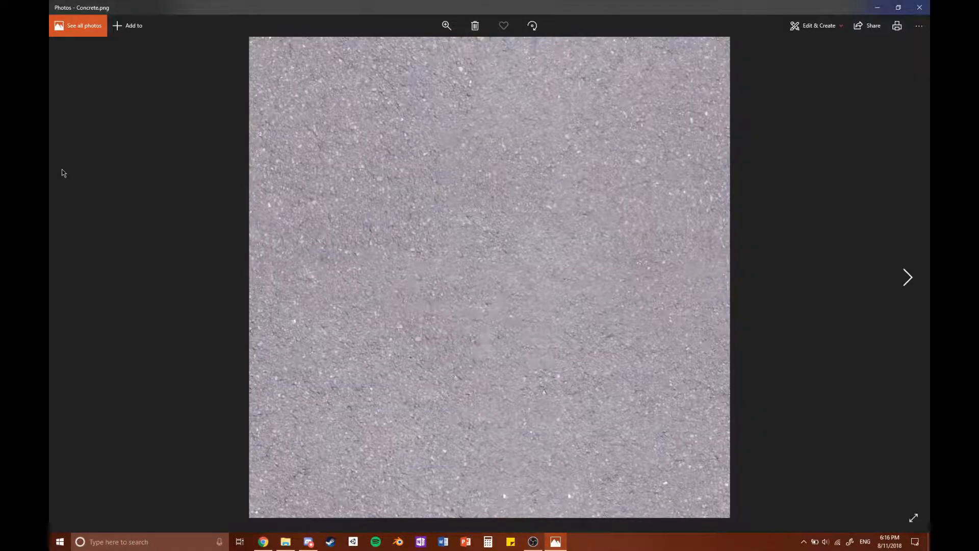
Examine the saved bump and normal map PNGs in the image viewer after the concrete texture.
{"action": "key", "text": "Right"}
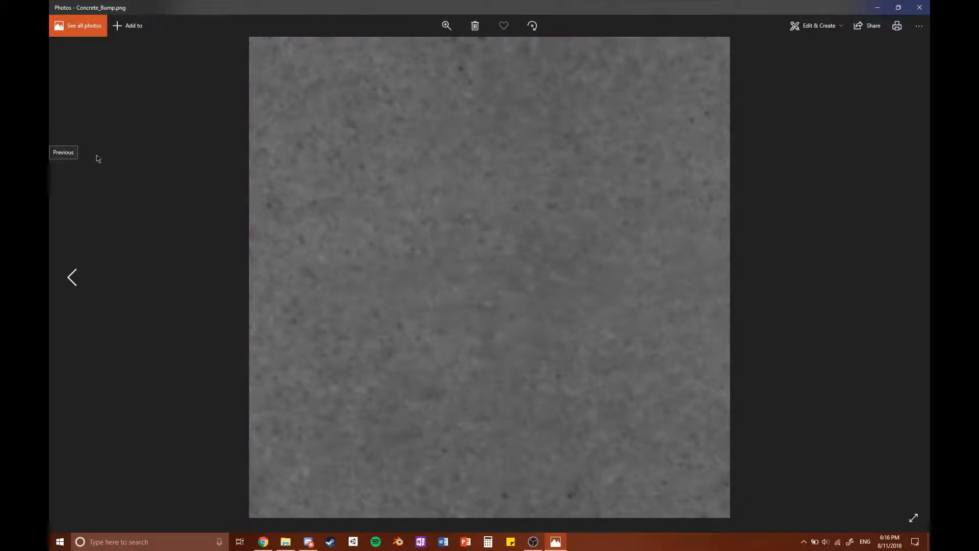
{"action": "key", "text": "Right"}
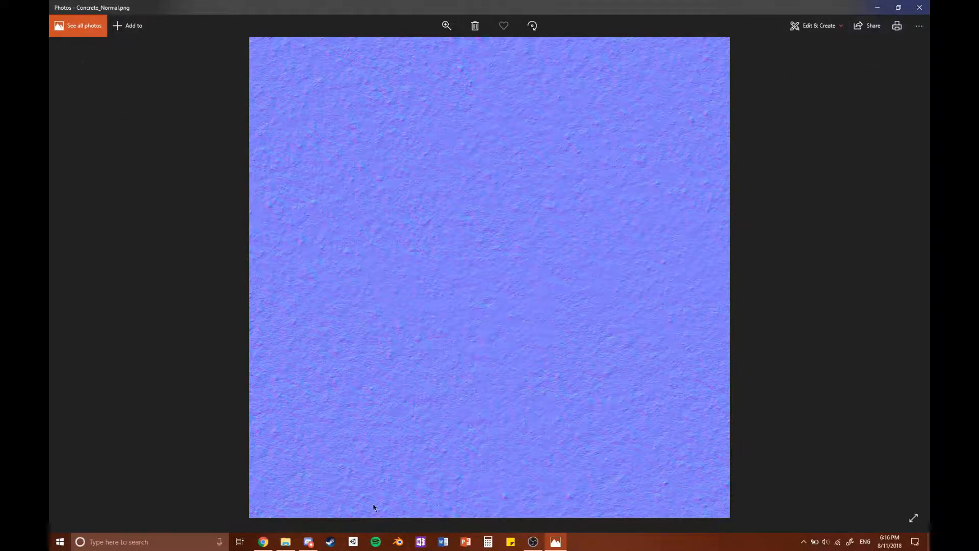
Switch to Unity and add a sphere to SampleScene.
{"action": "left_click", "coordinate": [354, 540]}
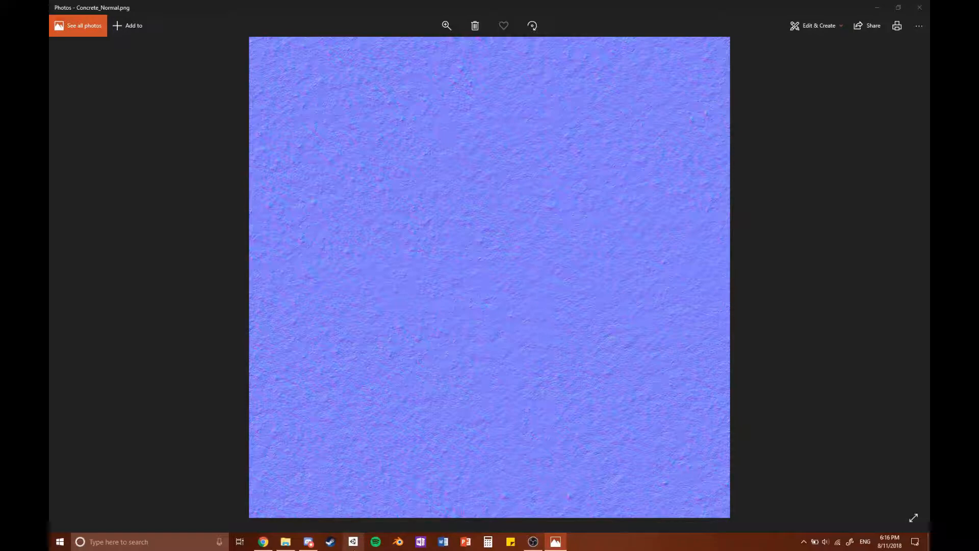
{"action": "mouse_move", "coordinate": [285, 544]}
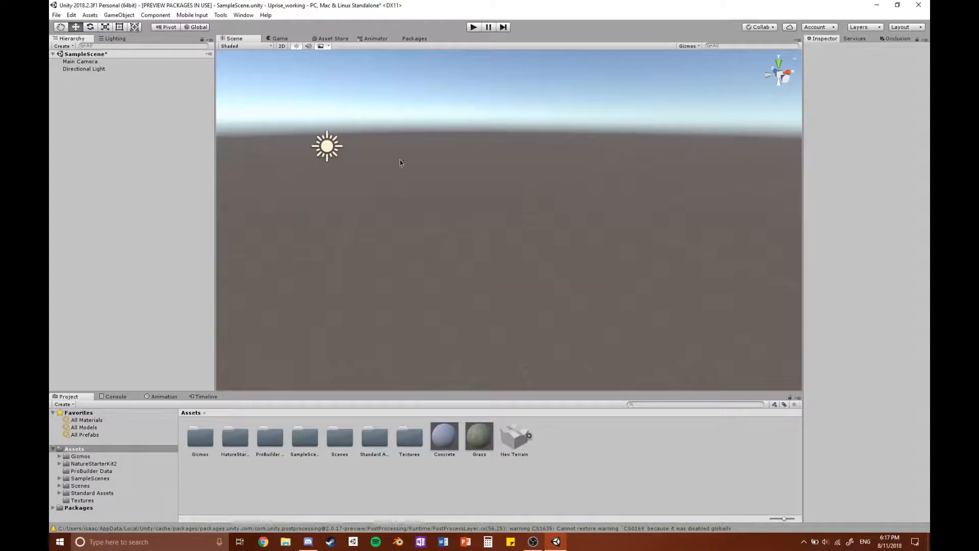
{"action": "right_click", "coordinate": [57, 98]}
{"action": "mouse_move", "coordinate": [97, 185]}
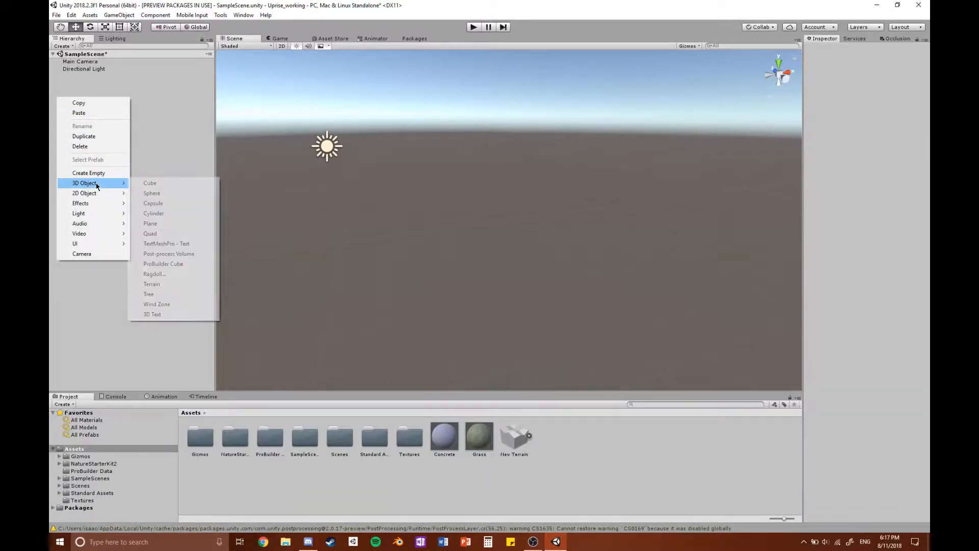
{"action": "left_click", "coordinate": [176, 196]}
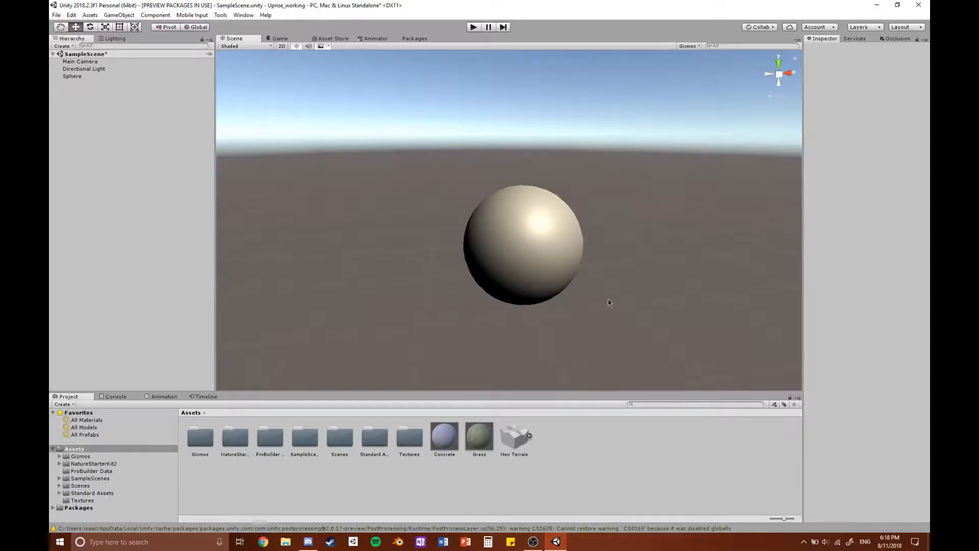
Create a folder named Concrete in the project's Assets.
{"action": "right_click", "coordinate": [636, 479]}
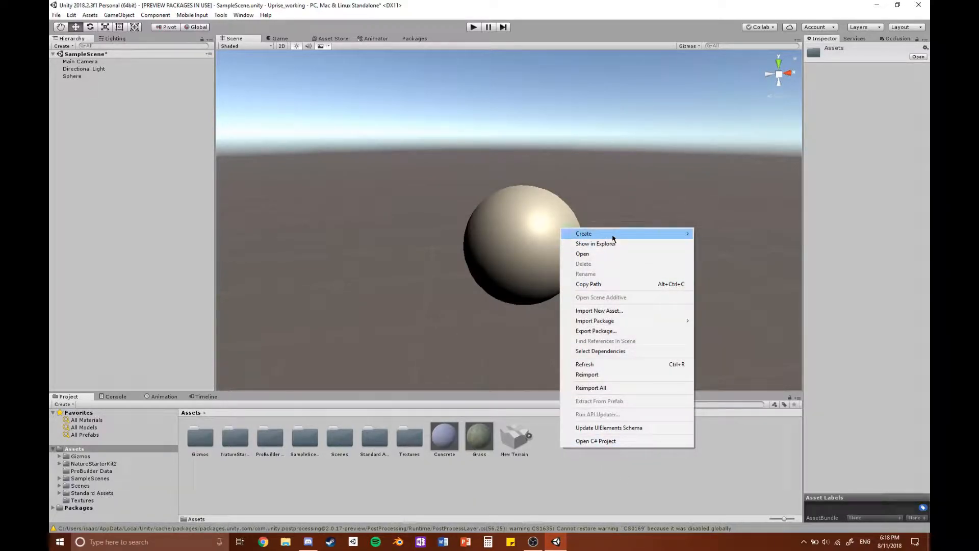
{"action": "right_click", "coordinate": [562, 453]}
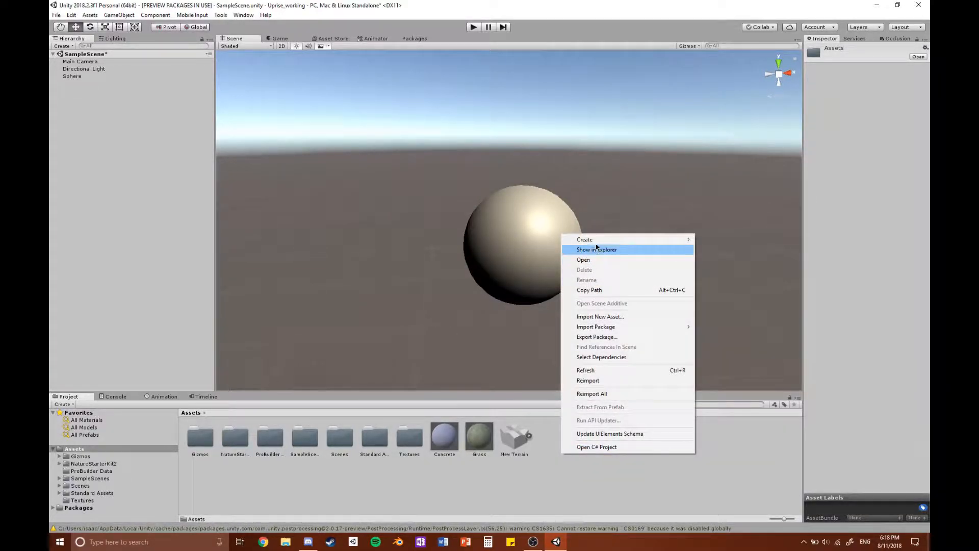
{"action": "mouse_move", "coordinate": [592, 239]}
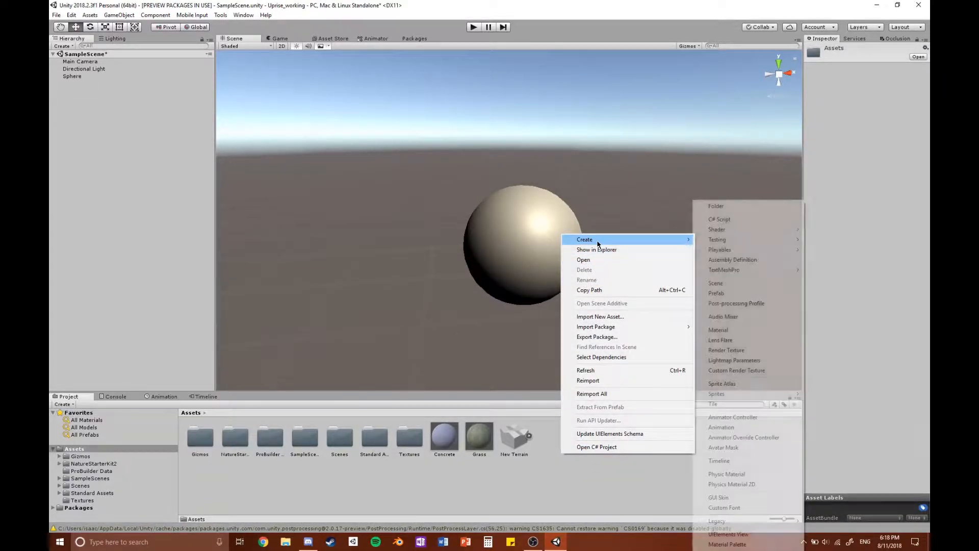
{"action": "left_click", "coordinate": [724, 206]}
{"action": "type", "text": "Concrete"}
{"action": "key", "text": "Return"}
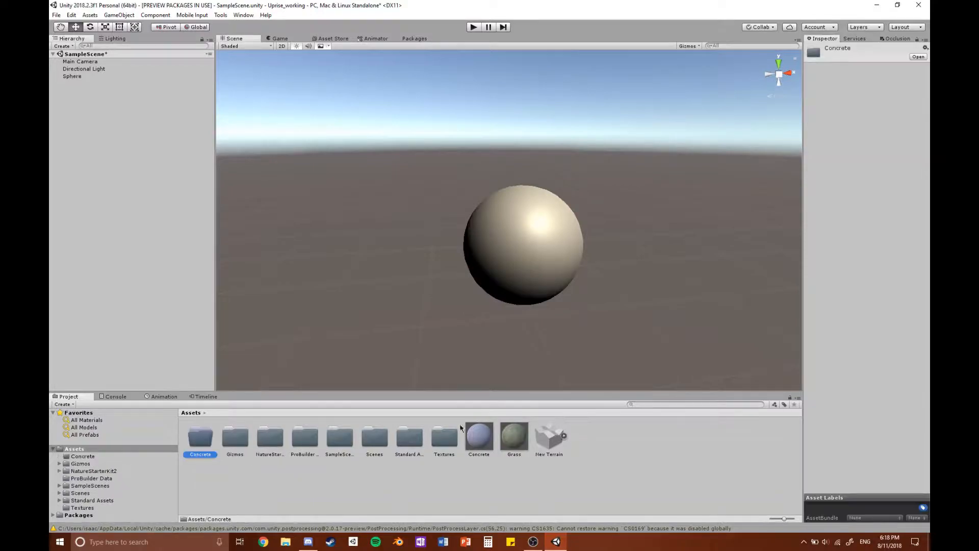
Import the Concrete, Concrete_Bump and Concrete_Normal PNGs from the desktop's Concrete folder into the project's Concrete folder.
{"action": "double_click", "coordinate": [200, 437]}
{"action": "right_click", "coordinate": [239, 458]}
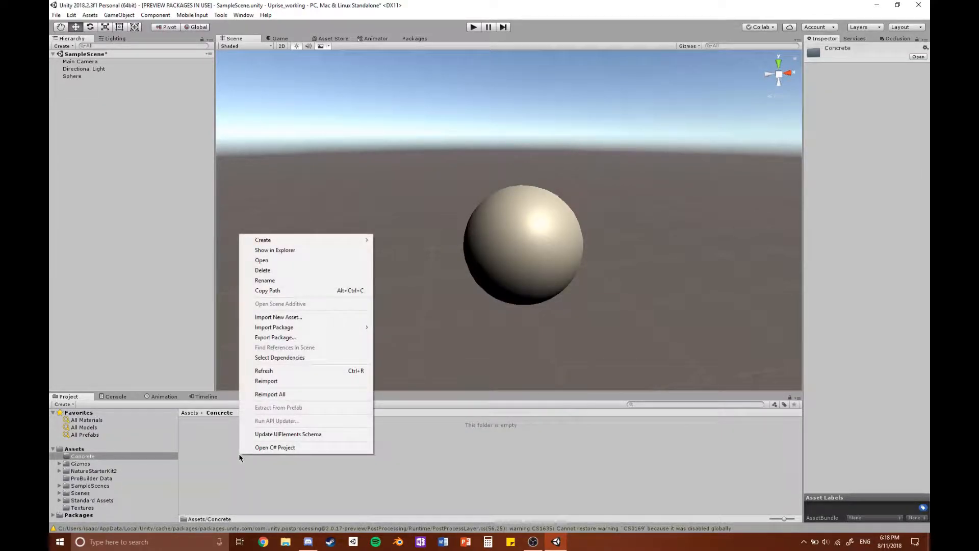
{"action": "left_click", "coordinate": [227, 479]}
{"action": "left_click", "coordinate": [285, 545]}
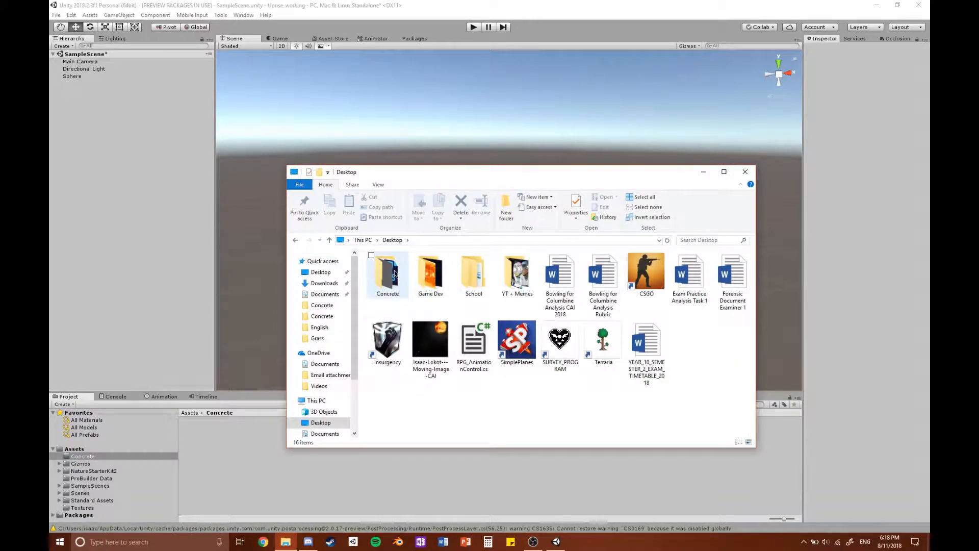
{"action": "double_click", "coordinate": [387, 275]}
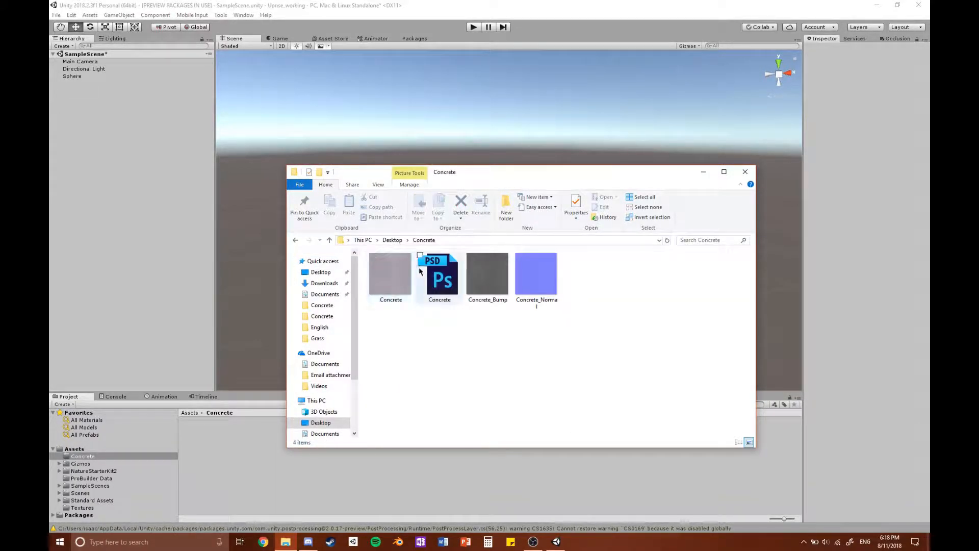
{"action": "left_click", "coordinate": [396, 279]}
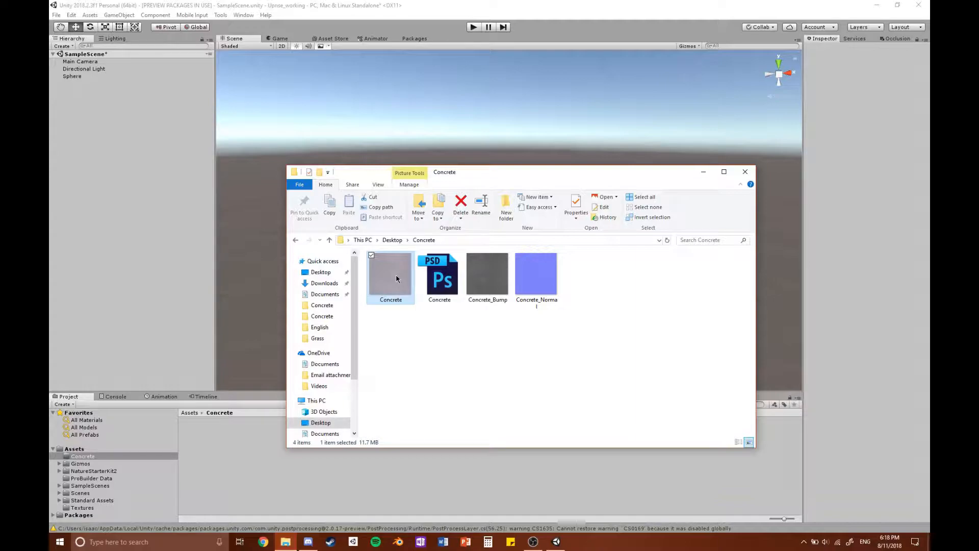
{"action": "left_click", "coordinate": [485, 280], "text": "ctrl"}
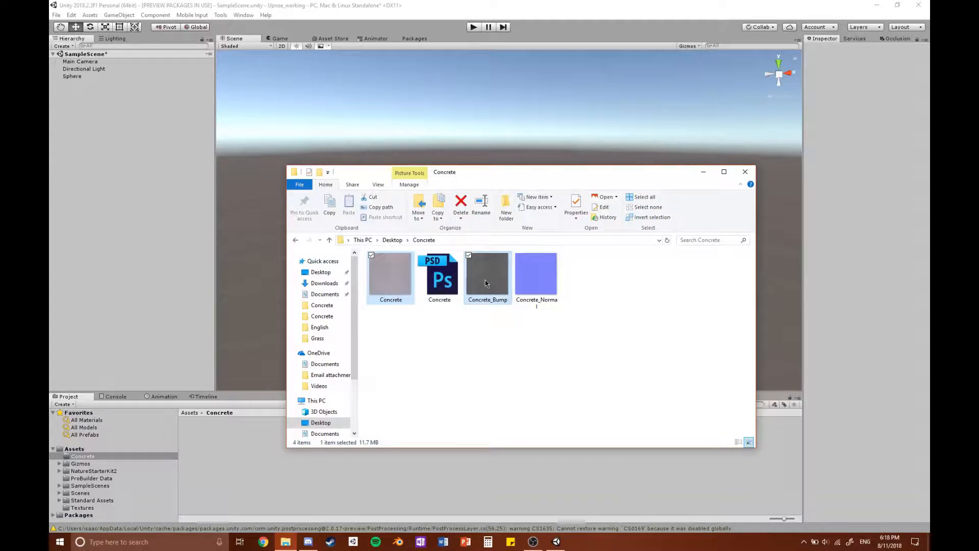
{"action": "left_click", "coordinate": [549, 263], "text": "ctrl"}
{"action": "left_click_drag", "start_coordinate": [549, 263], "coordinate": [412, 483]}
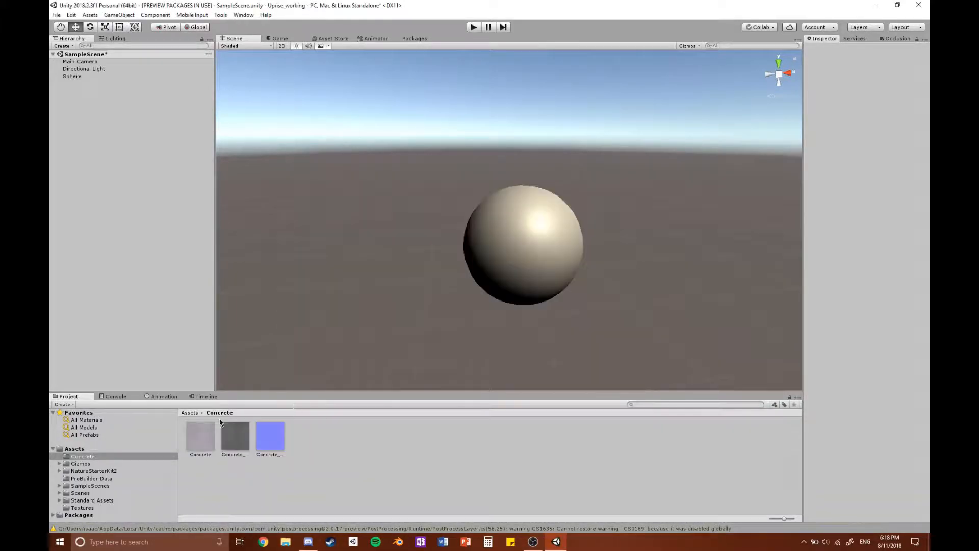
Set the texture type of the Concrete_Normal texture to Normal map and apply the import settings.
{"action": "left_click", "coordinate": [203, 430]}
{"action": "left_click", "coordinate": [234, 433]}
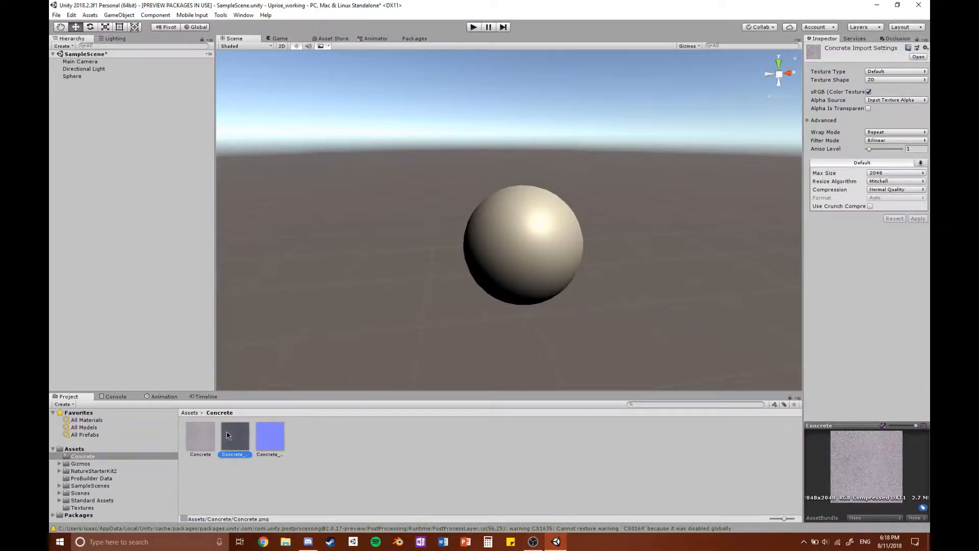
{"action": "left_click", "coordinate": [275, 431]}
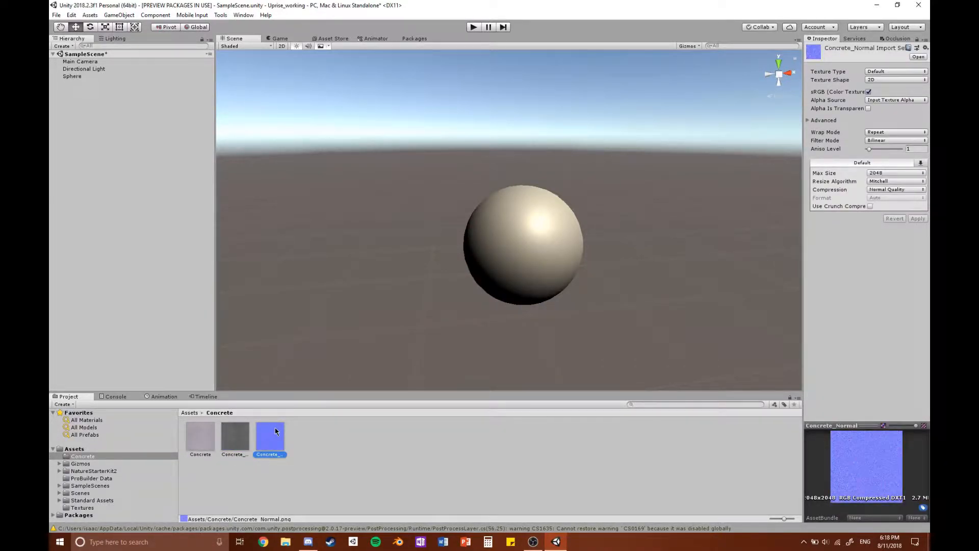
{"action": "left_click", "coordinate": [892, 73]}
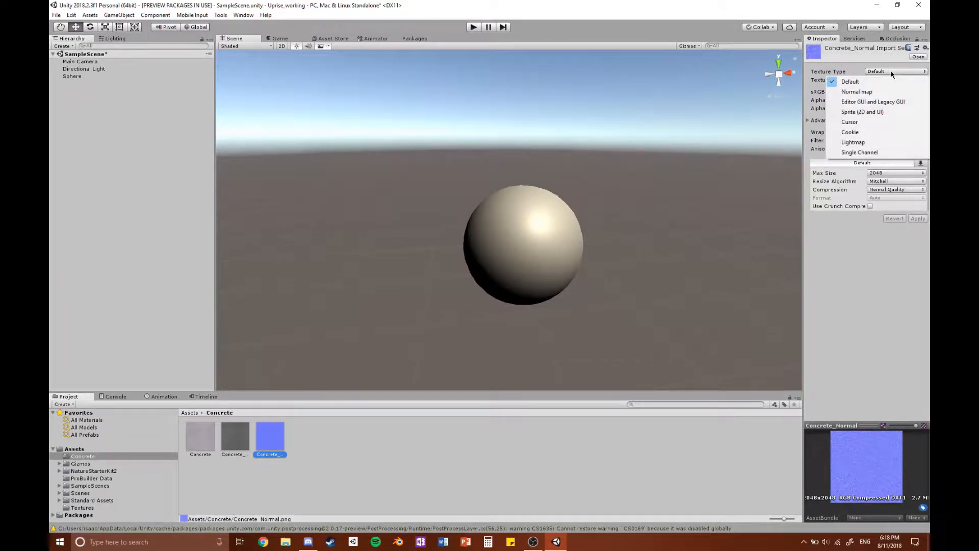
{"action": "left_click", "coordinate": [855, 92]}
{"action": "left_click", "coordinate": [919, 202]}
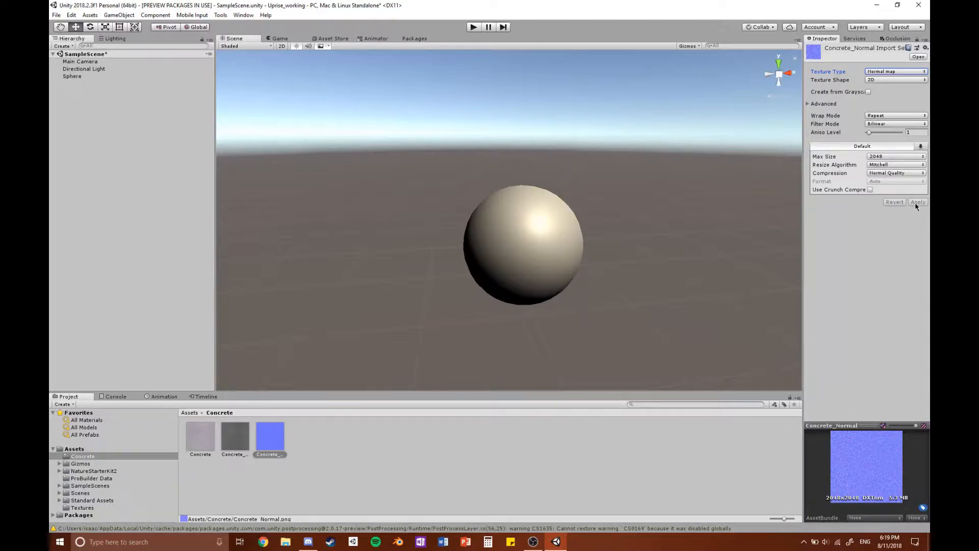
Create a material named Concrete in the Concrete folder.
{"action": "left_click_drag", "start_coordinate": [607, 270], "coordinate": [555, 245]}
{"action": "right_click", "coordinate": [329, 450]}
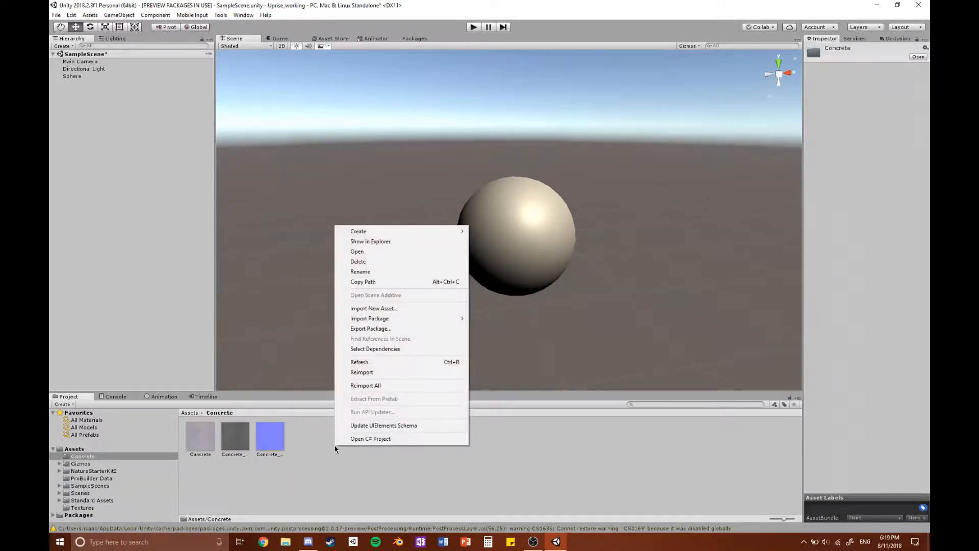
{"action": "mouse_move", "coordinate": [438, 234]}
{"action": "left_click", "coordinate": [515, 331]}
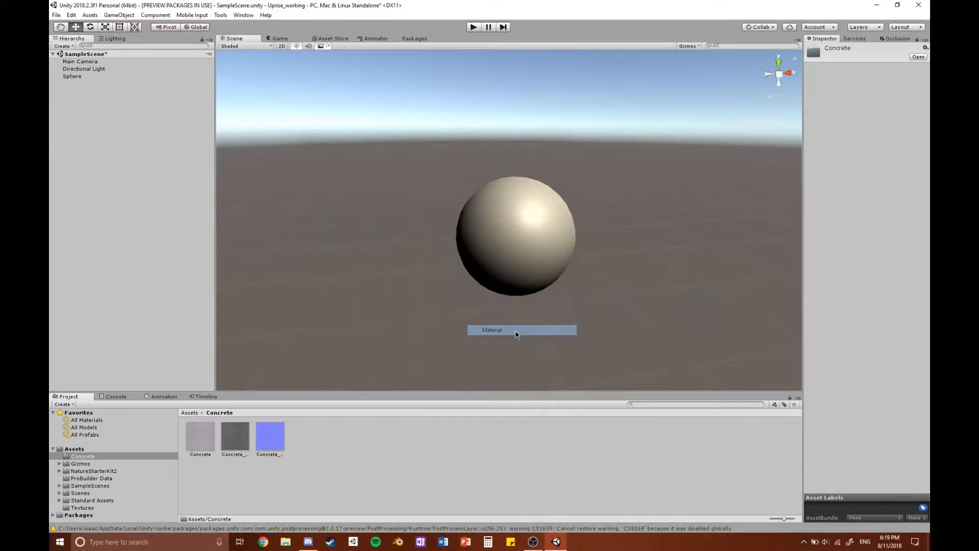
{"action": "type", "text": "Concrete"}
{"action": "key", "text": "Return"}
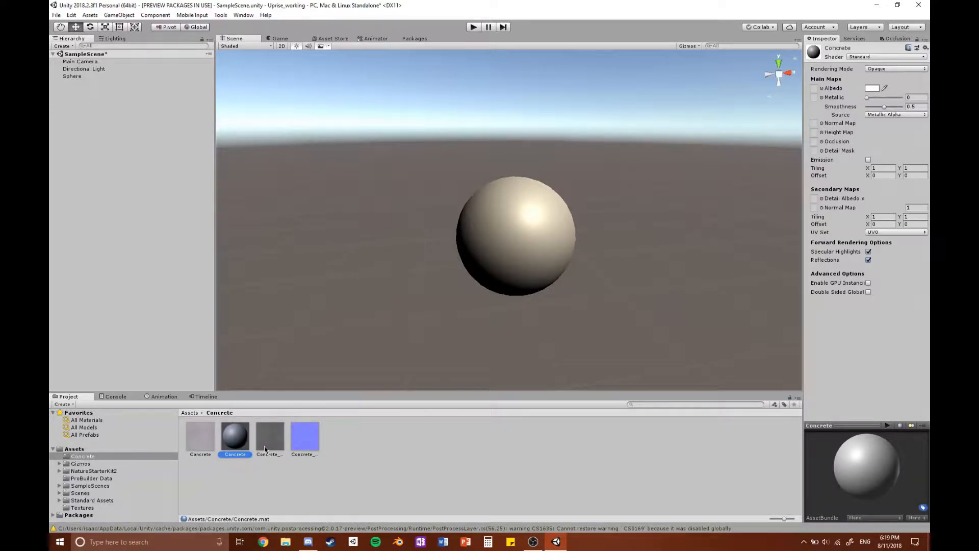
Apply the Concrete material to the sphere and check the assignment in its mesh renderer.
{"action": "left_click_drag", "start_coordinate": [240, 447], "coordinate": [519, 239]}
{"action": "left_click", "coordinate": [518, 239]}
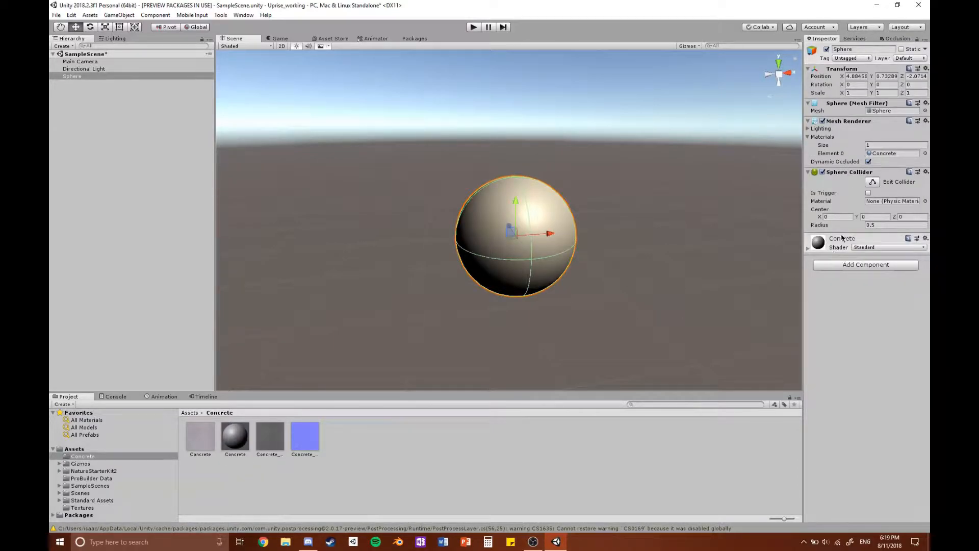
{"action": "left_click", "coordinate": [384, 284]}
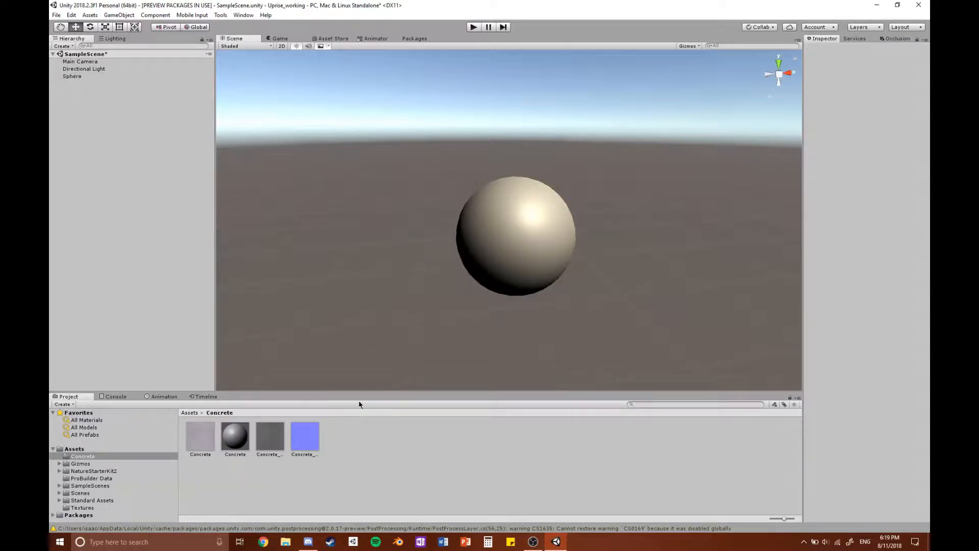
Assign the Concrete texture as the Concrete material's albedo and Concrete_Bump as its height map with a height of 0.005.
{"action": "left_click", "coordinate": [239, 439]}
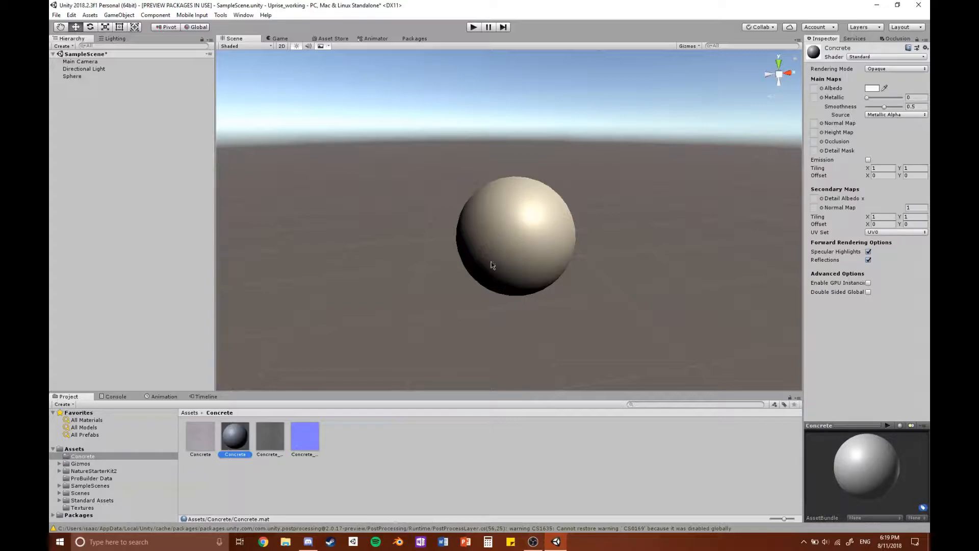
{"action": "left_click_drag", "start_coordinate": [203, 443], "coordinate": [817, 92]}
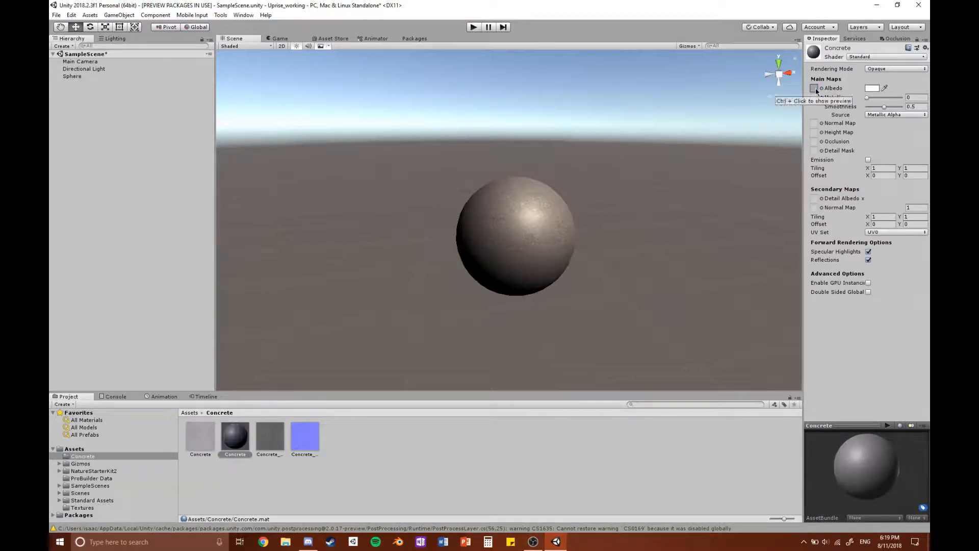
{"action": "left_click_drag", "start_coordinate": [658, 212], "coordinate": [387, 306]}
{"action": "key", "text": "w"}
{"action": "left_click_drag", "start_coordinate": [270, 436], "coordinate": [864, 132]}
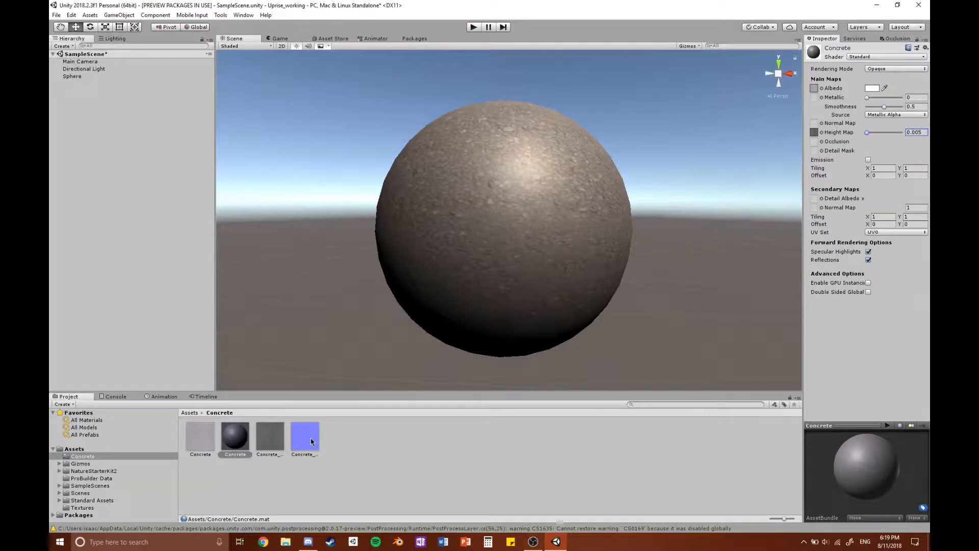
Assign the Concrete_Normal texture as the Concrete material's normal map with a strength of 1.
{"action": "left_click_drag", "start_coordinate": [309, 442], "coordinate": [815, 125]}
{"action": "left_click_drag", "start_coordinate": [606, 199], "coordinate": [696, 171]}
{"action": "key", "text": "w"}
{"action": "key", "text": "s"}
{"action": "key", "text": "a"}
{"action": "key", "text": "w"}
{"action": "mouse_move", "coordinate": [894, 125]}
{"action": "left_mouse_down"}
{"action": "mouse_move", "coordinate": [446, 111]}
{"action": "mouse_move", "coordinate": [838, 108]}
{"action": "mouse_move", "coordinate": [893, 118]}
{"action": "mouse_move", "coordinate": [881, 119]}
{"action": "left_mouse_up"}
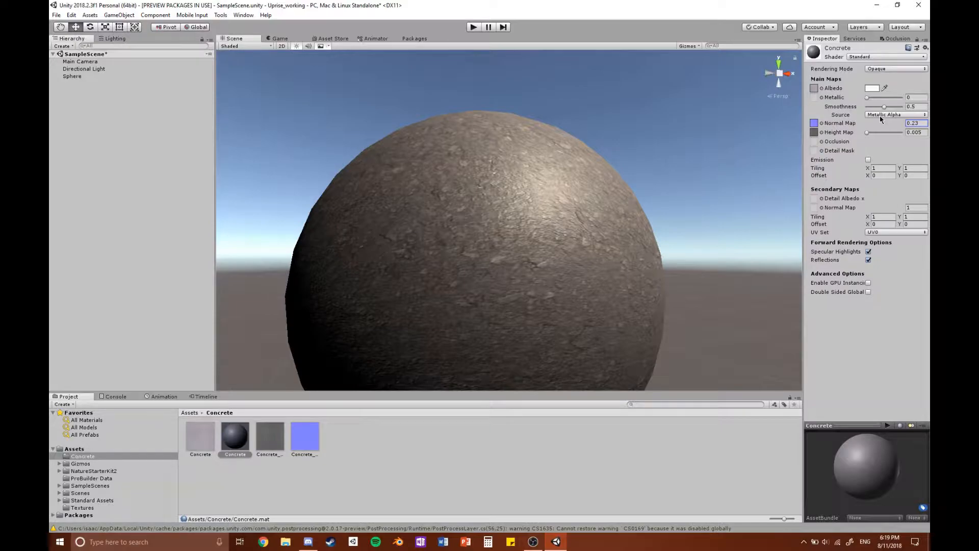
{"action": "mouse_move", "coordinate": [892, 127]}
{"action": "left_mouse_down"}
{"action": "mouse_move", "coordinate": [914, 129]}
{"action": "mouse_move", "coordinate": [72, 127]}
{"action": "mouse_move", "coordinate": [910, 123]}
{"action": "left_mouse_up"}
Select the sphere and expand the Concrete material settings in its components.
{"action": "left_click", "coordinate": [736, 202]}
{"action": "key", "text": "d"}
{"action": "left_click_drag", "start_coordinate": [736, 202], "coordinate": [611, 213]}
{"action": "key", "text": "s"}
{"action": "key", "text": "d"}
{"action": "key", "text": "a"}
{"action": "left_click", "coordinate": [552, 217]}
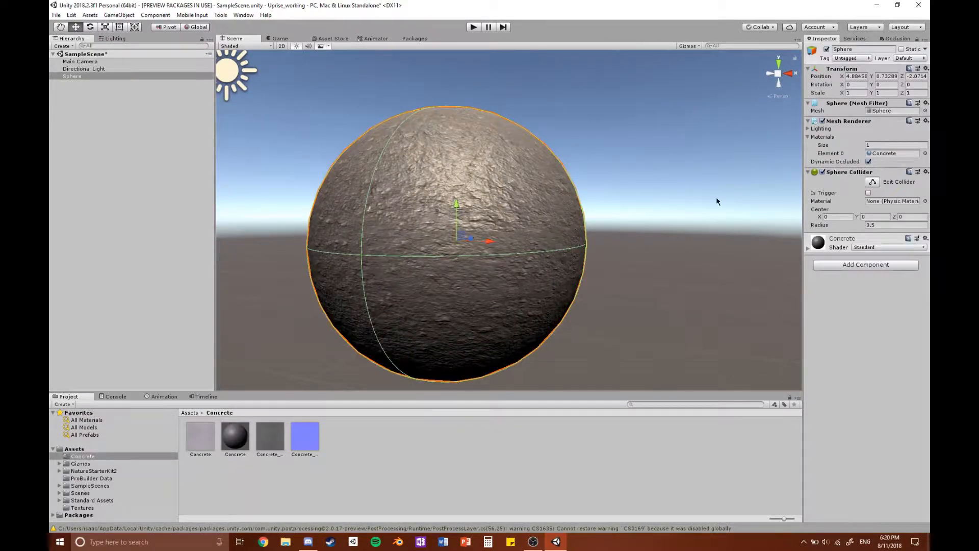
{"action": "left_click", "coordinate": [808, 249]}
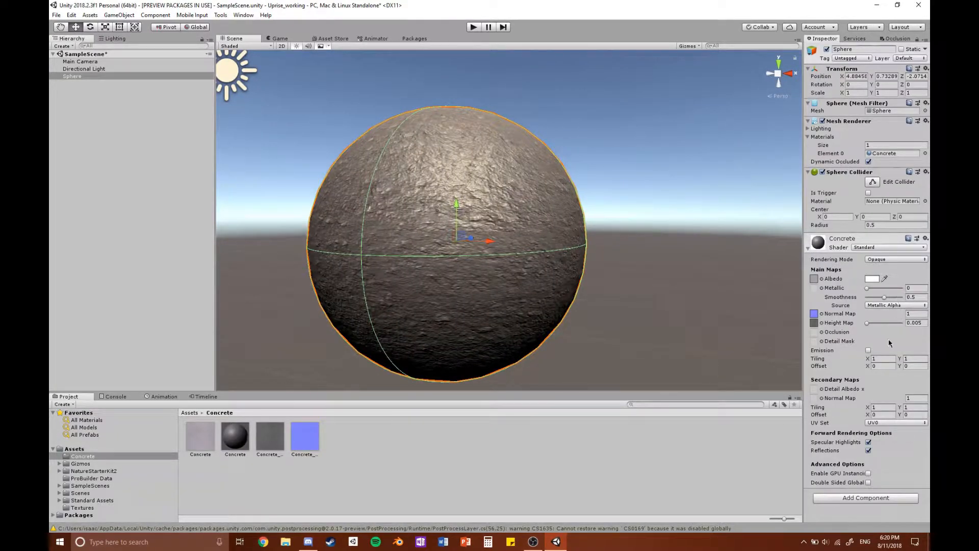
Try a height map strength of 0.08 on the Concrete material and examine the sphere's surface up close.
{"action": "left_click_drag", "start_coordinate": [868, 324], "coordinate": [899, 323]}
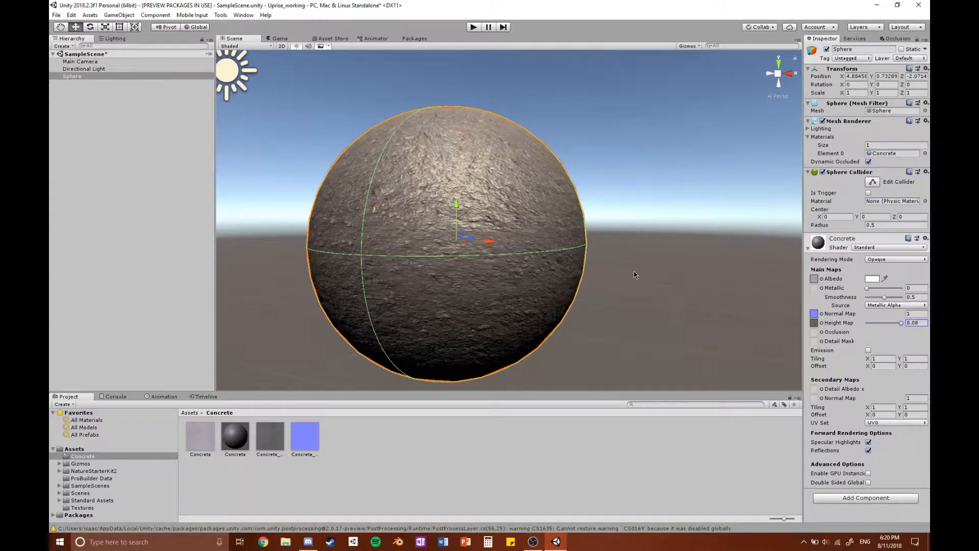
{"action": "scroll", "coordinate": [606, 265], "scroll_direction": "up", "scroll_amount": 5}
{"action": "left_click_drag", "start_coordinate": [606, 265], "coordinate": [589, 204]}
{"action": "key", "text": "w"}
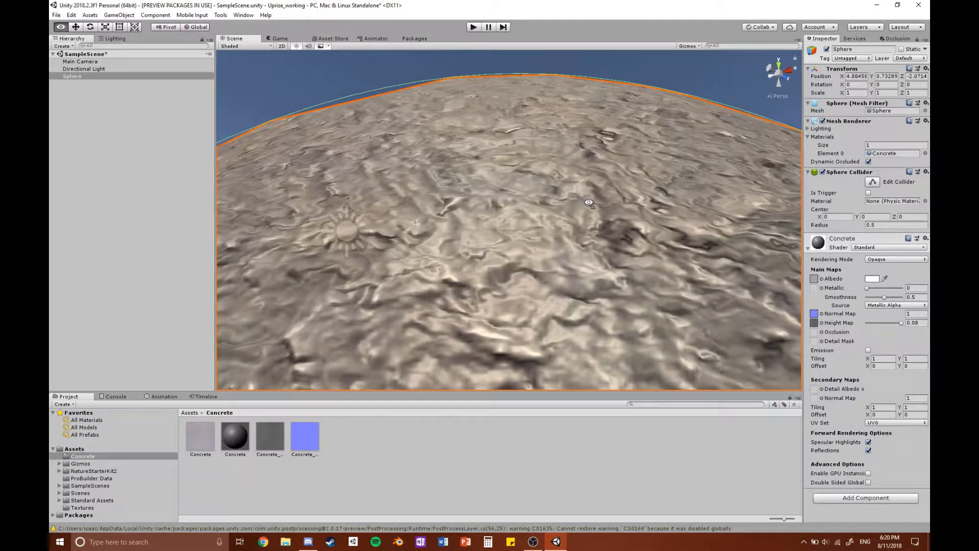
Set the Concrete material's height map strength to 0.02 and inspect the sphere's surface.
{"action": "mouse_move", "coordinate": [901, 323]}
{"action": "left_mouse_down"}
{"action": "mouse_move", "coordinate": [846, 315]}
{"action": "mouse_move", "coordinate": [884, 308]}
{"action": "mouse_move", "coordinate": [864, 308]}
{"action": "mouse_move", "coordinate": [911, 321]}
{"action": "left_mouse_up"}
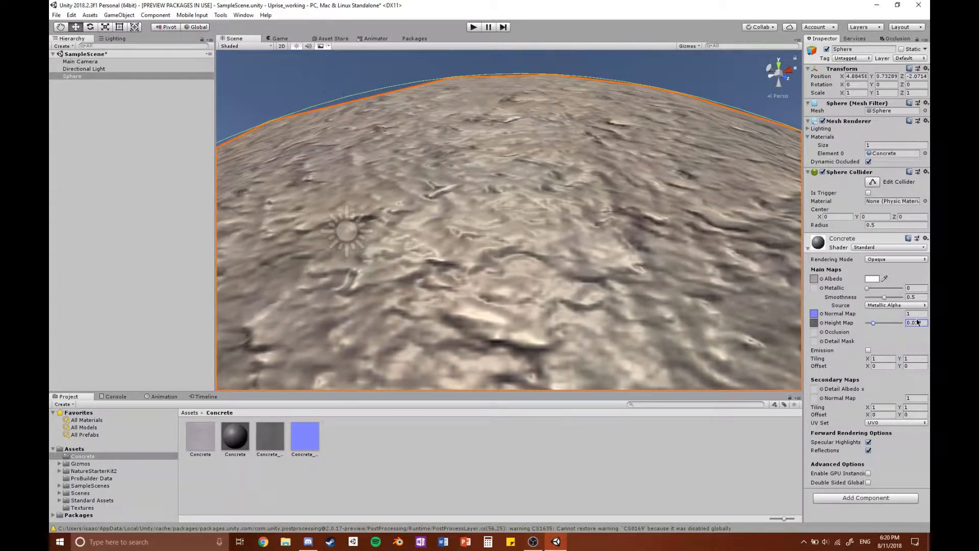
{"action": "left_click", "coordinate": [920, 323]}
{"action": "type", "text": "0.02"}
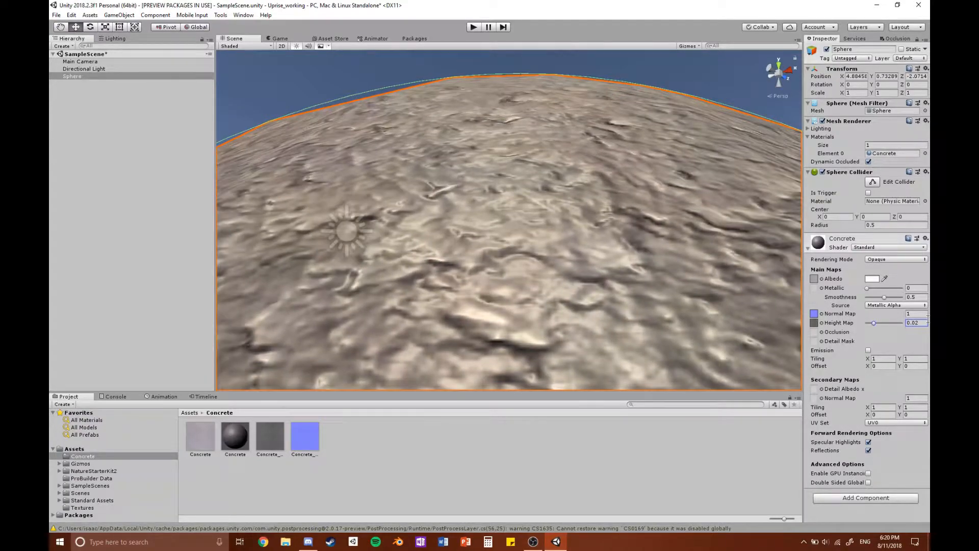
{"action": "scroll", "coordinate": [637, 197], "scroll_direction": "down", "scroll_amount": 10}
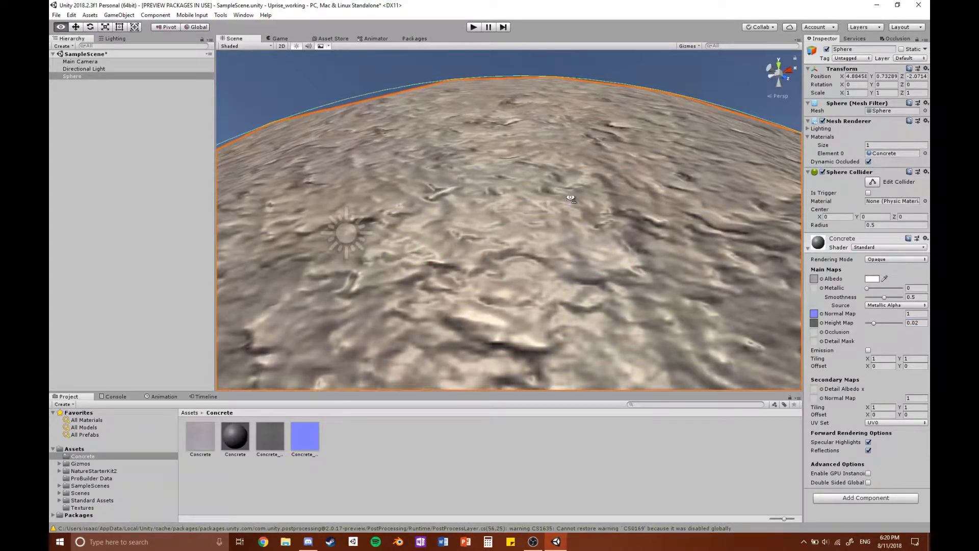
{"action": "left_click", "coordinate": [636, 197]}
{"action": "right_click", "coordinate": [623, 213]}
{"action": "key", "text": "w"}
{"action": "key", "text": "s"}
{"action": "left_click_drag", "start_coordinate": [622, 213], "coordinate": [541, 357]}
{"action": "key", "text": "w"}
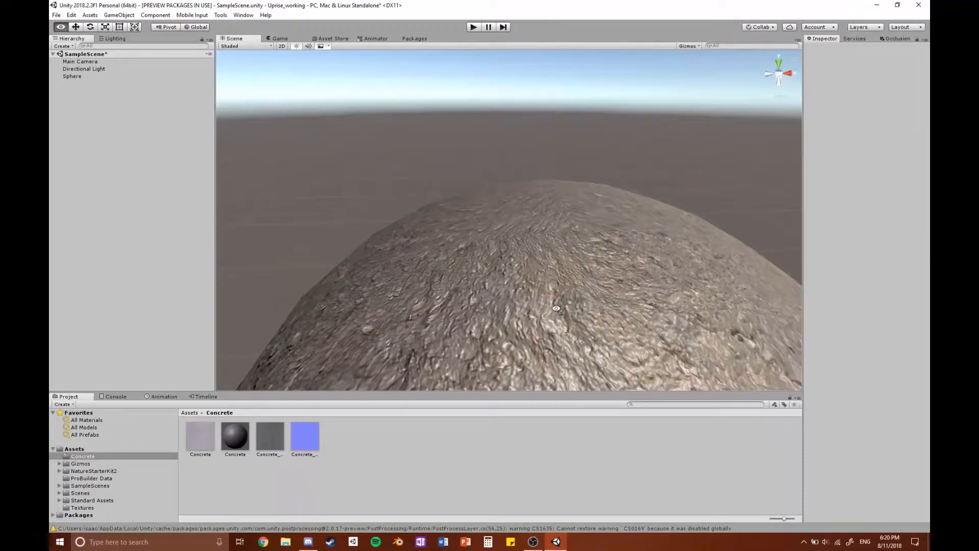
Add a plane to the scene and move it along the X axis so it lies beside the sphere.
{"action": "right_click", "coordinate": [86, 131]}
{"action": "mouse_move", "coordinate": [110, 216]}
{"action": "left_click", "coordinate": [202, 258]}
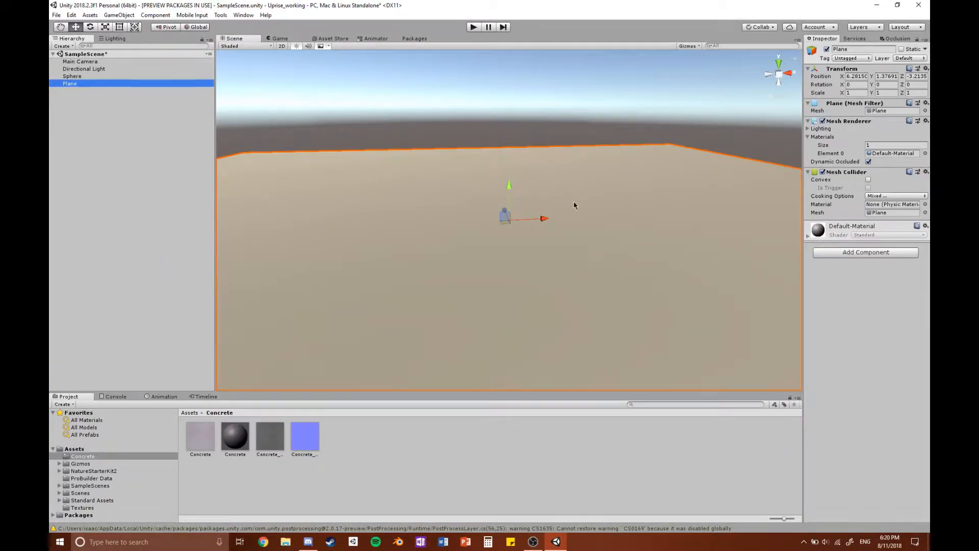
{"action": "scroll", "coordinate": [552, 230], "scroll_direction": "down", "scroll_amount": 8}
{"action": "left_click_drag", "start_coordinate": [552, 219], "coordinate": [672, 203]}
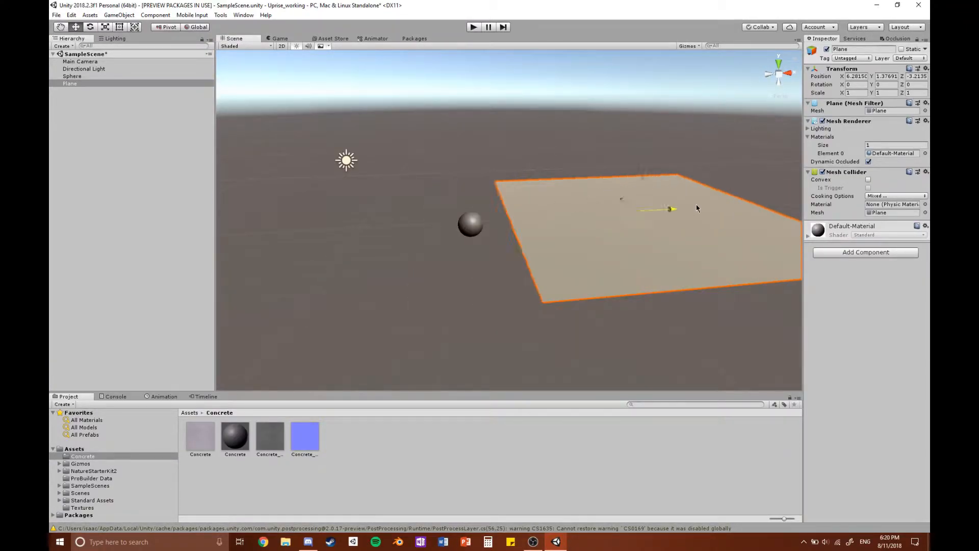
{"action": "left_click", "coordinate": [502, 321]}
Apply the Concrete material to the plane and view its whole surface from above.
{"action": "left_click_drag", "start_coordinate": [235, 436], "coordinate": [711, 363]}
{"action": "key", "text": "w"}
{"action": "key", "text": "s"}
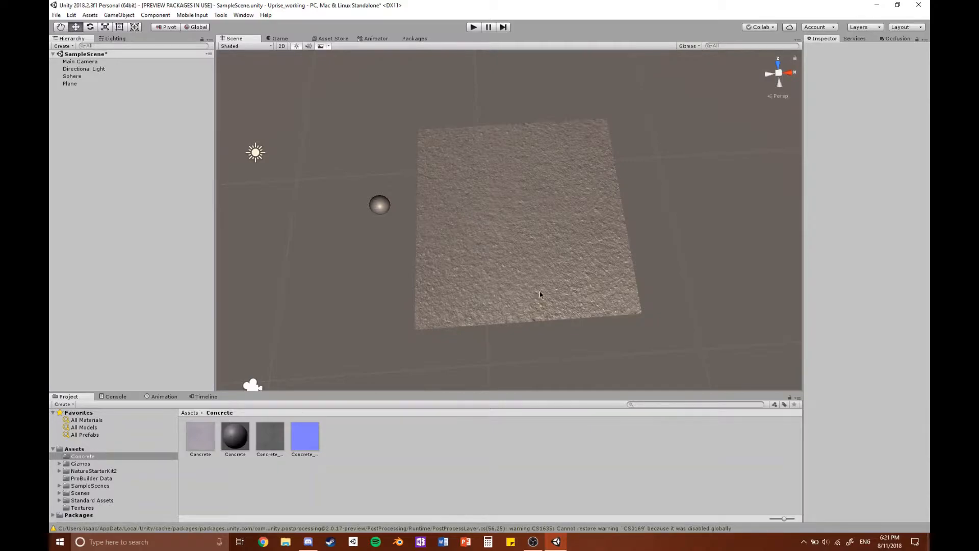
{"action": "left_click_drag", "start_coordinate": [476, 290], "coordinate": [558, 253]}
{"action": "scroll", "coordinate": [601, 200], "scroll_direction": "down", "scroll_amount": 10}
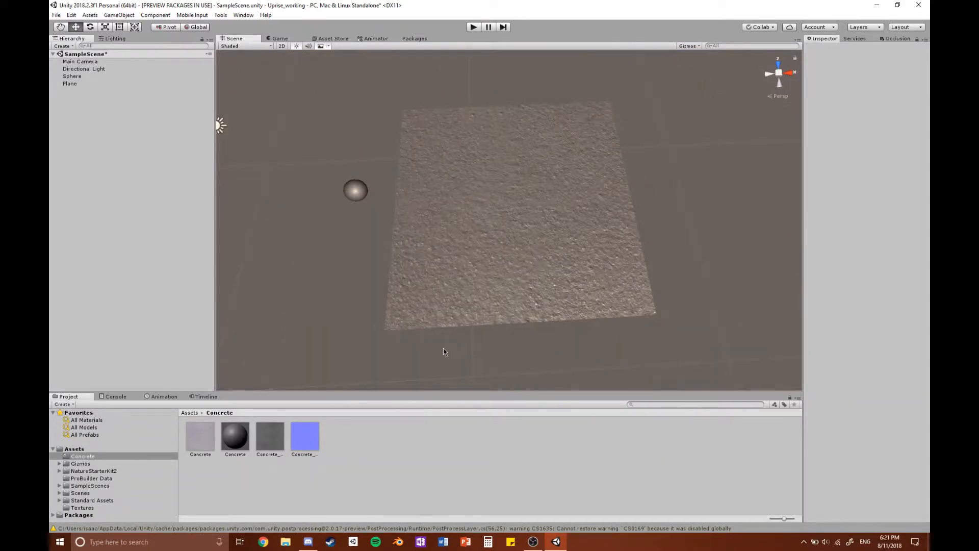
Set the Concrete material's main maps tiling to 2 in both X and Y and check the repetition on the plane.
{"action": "left_click", "coordinate": [245, 435]}
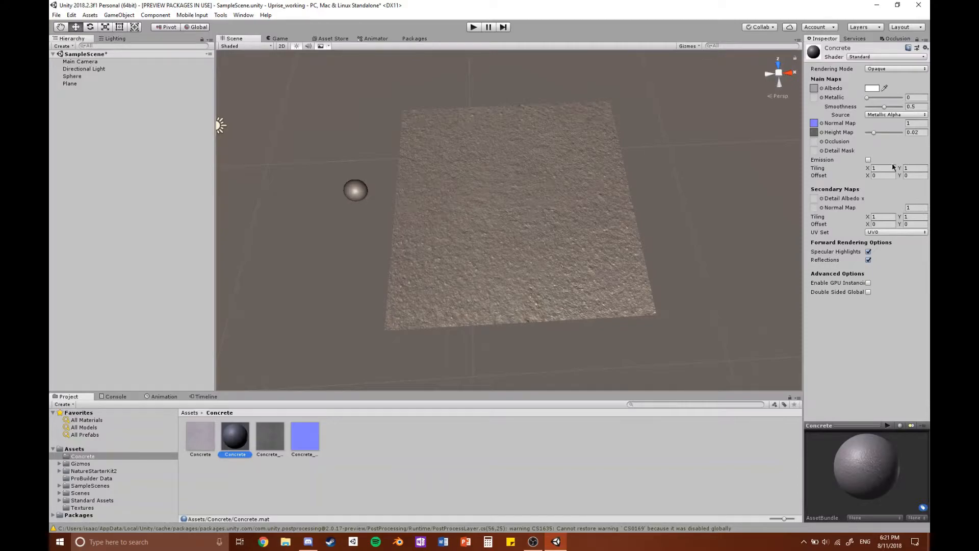
{"action": "left_click", "coordinate": [887, 167]}
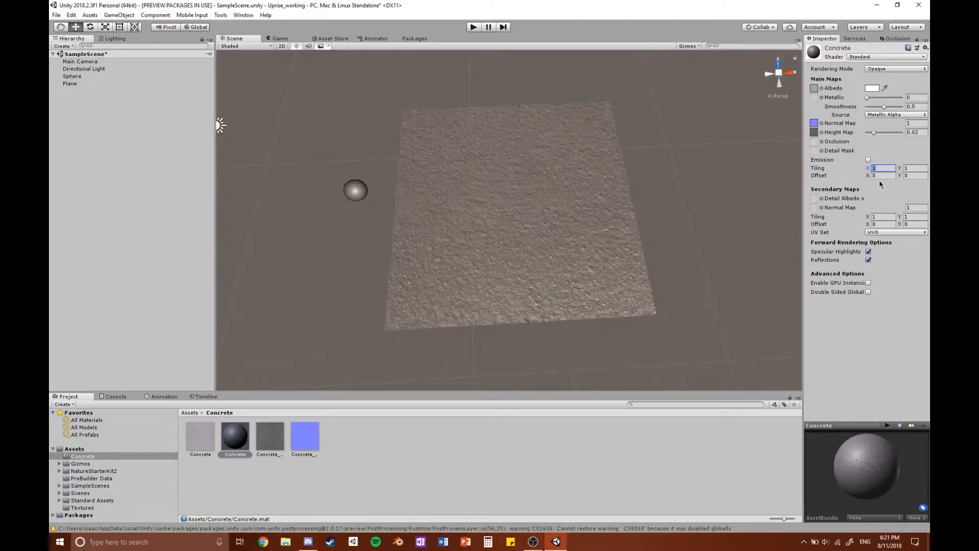
{"action": "type", "text": "2"}
{"action": "key", "text": "Tab"}
{"action": "type", "text": "2"}
{"action": "left_click_drag", "start_coordinate": [714, 179], "coordinate": [723, 177]}
{"action": "key", "text": "w"}
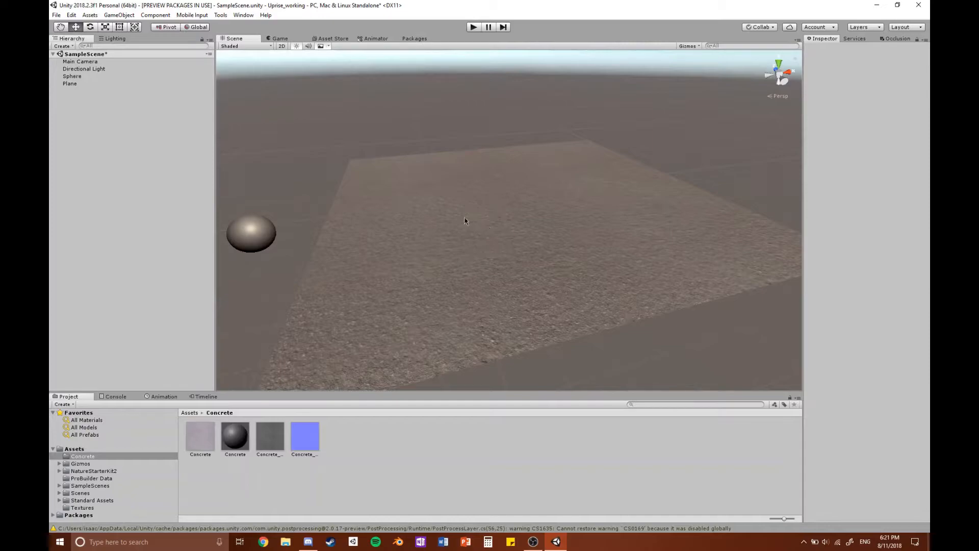
{"action": "left_click_drag", "start_coordinate": [494, 203], "coordinate": [374, 177]}
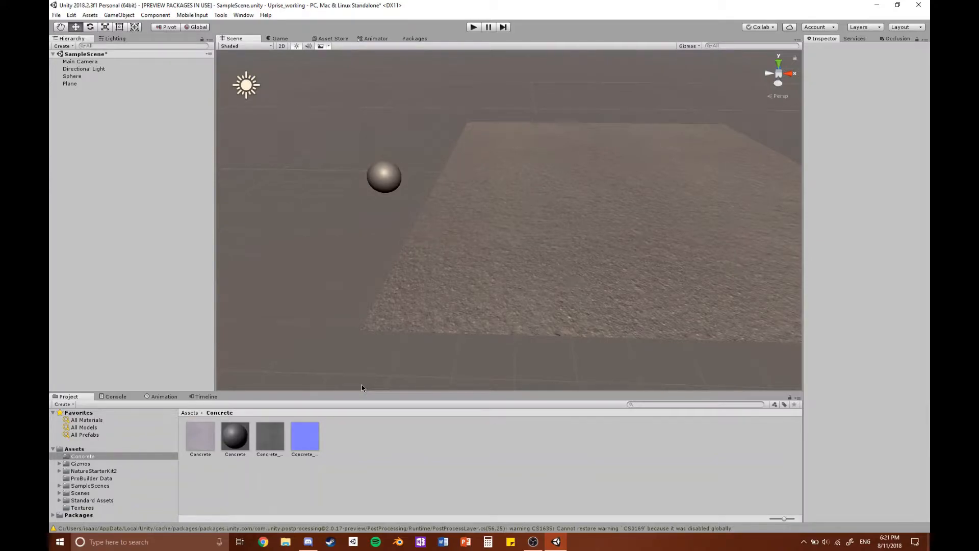
{"action": "left_click_drag", "start_coordinate": [366, 165], "coordinate": [553, 243]}
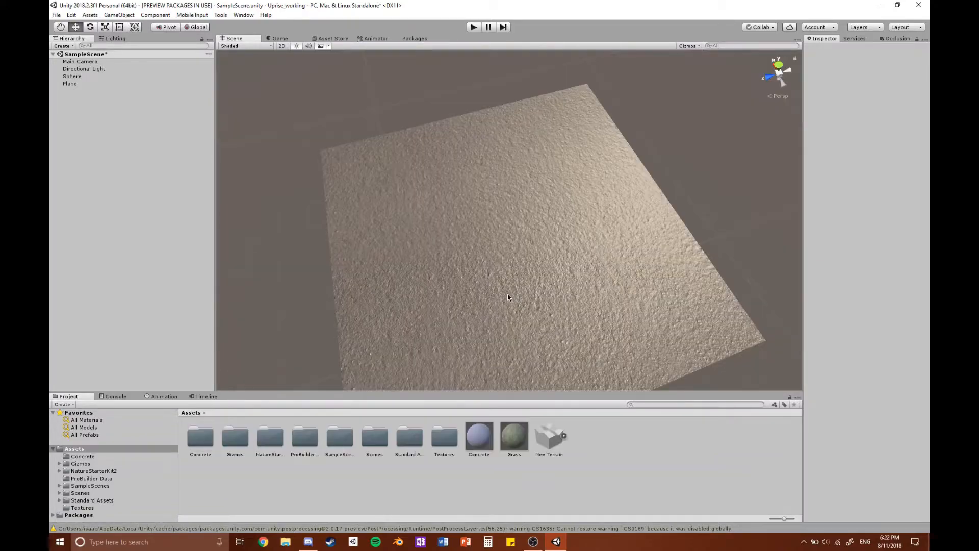
Apply the Grass material from the Assets folder to the plane and examine its pattern from several angles.
{"action": "left_click_drag", "start_coordinate": [507, 298], "coordinate": [524, 305]}
{"action": "left_click_drag", "start_coordinate": [514, 436], "coordinate": [505, 263]}
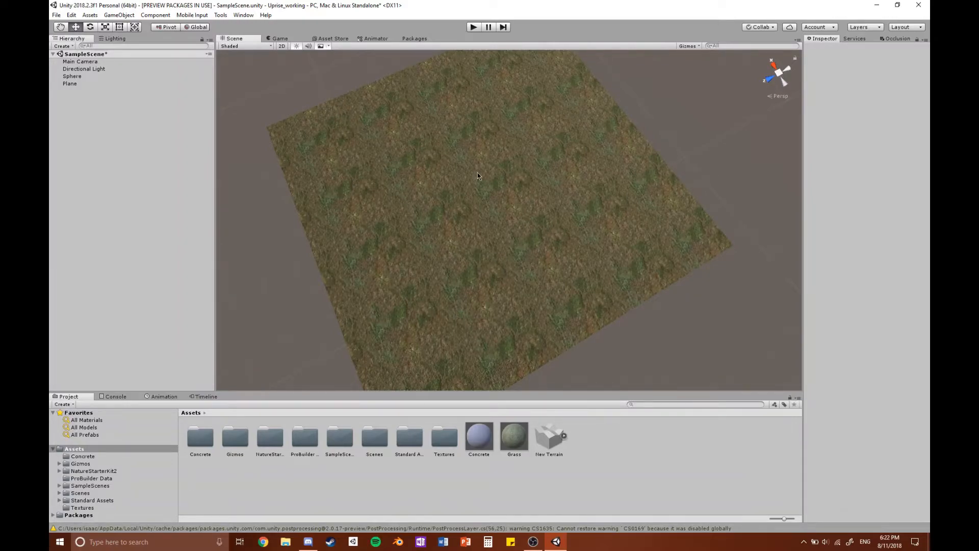
{"action": "left_click_drag", "start_coordinate": [640, 266], "coordinate": [298, 236]}
{"action": "key", "text": "w"}
{"action": "key", "text": "s"}
{"action": "key", "text": "w"}
{"action": "key", "text": "w"}
{"action": "key", "text": "s"}
{"action": "key", "text": "s"}
{"action": "left_click_drag", "start_coordinate": [557, 268], "coordinate": [564, 137]}
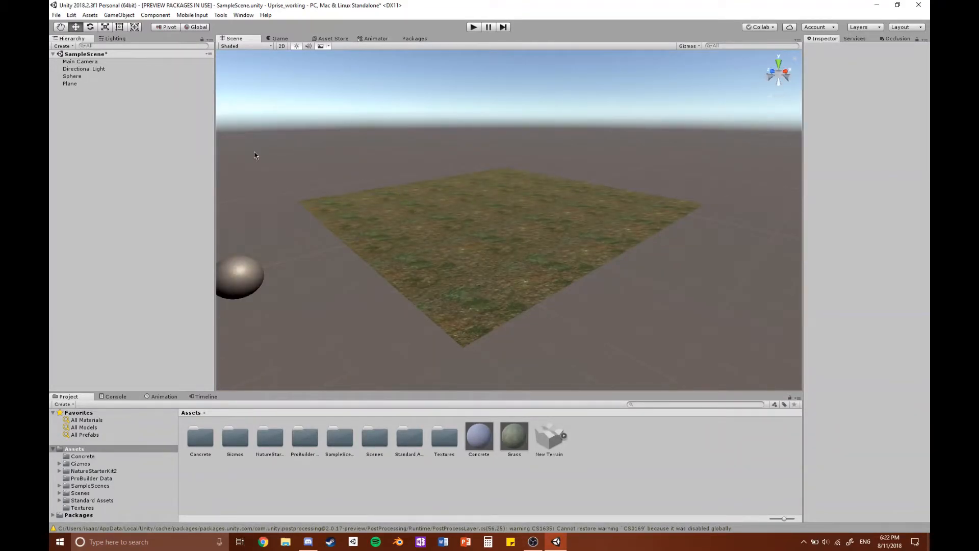